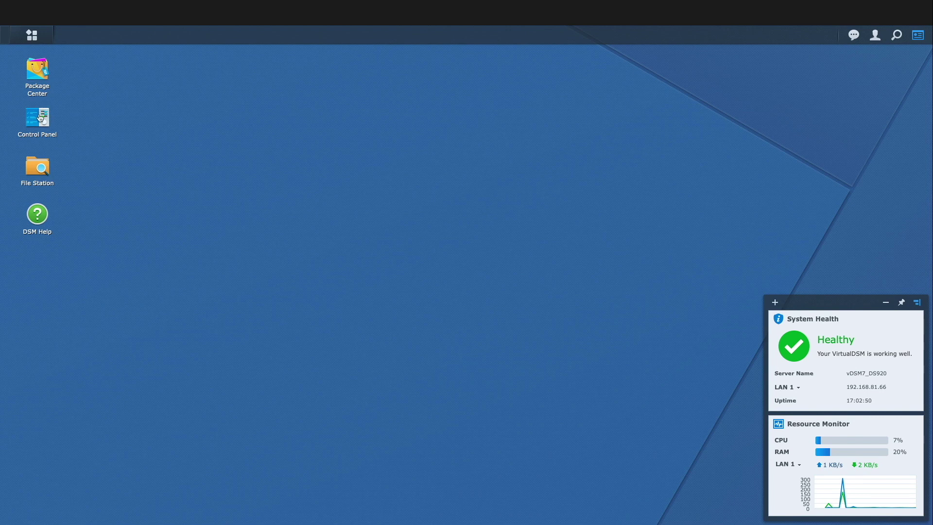
Start a new user in Control Panel named vpnuser, with a password entered and confirmed.
click(40, 118)
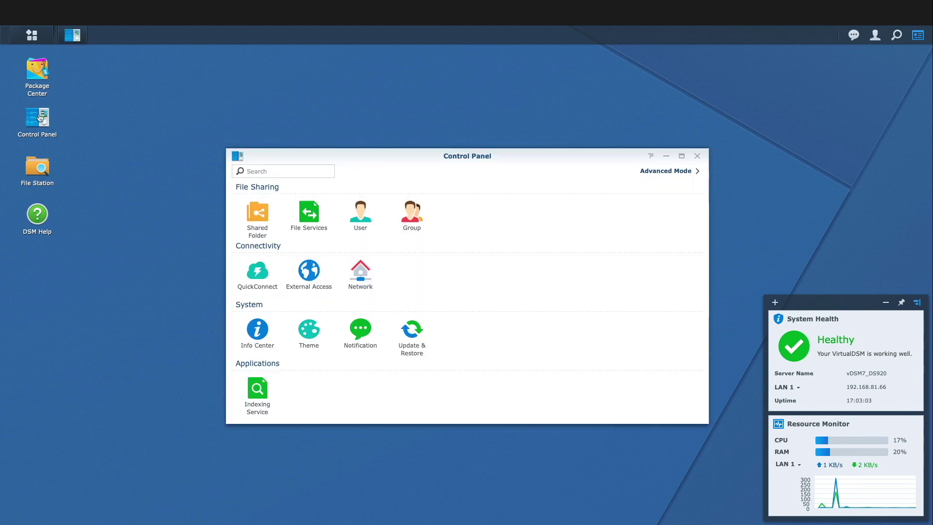
click(361, 213)
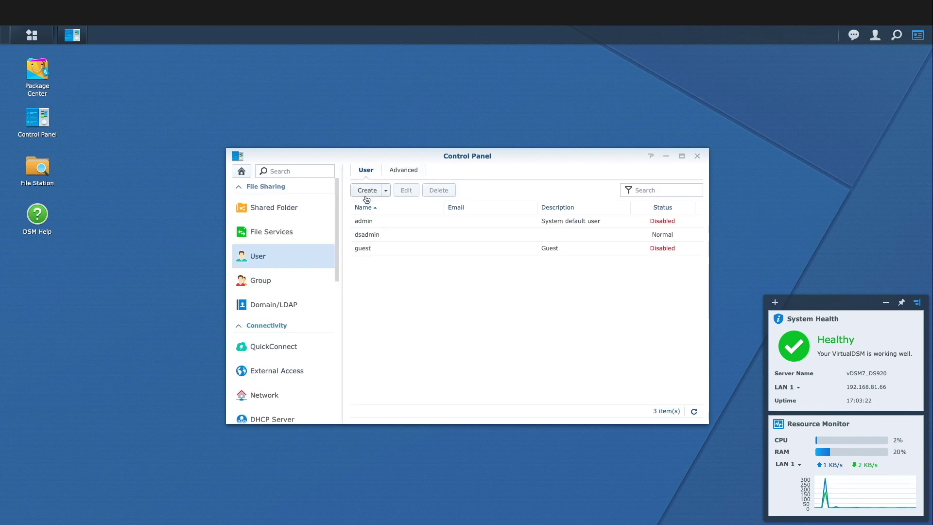
click(367, 191)
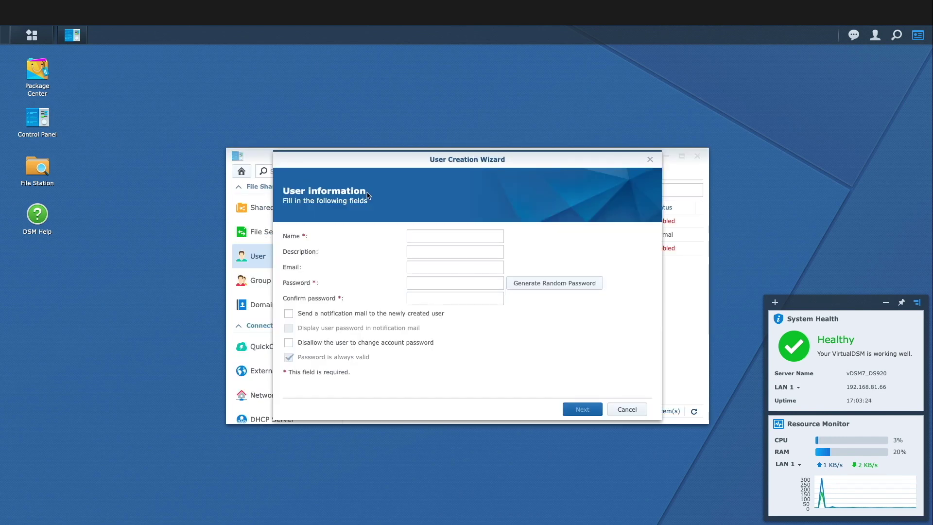
click(427, 236)
text(vpnuser)
key(Tab)
key(Tab)
key(Tab)
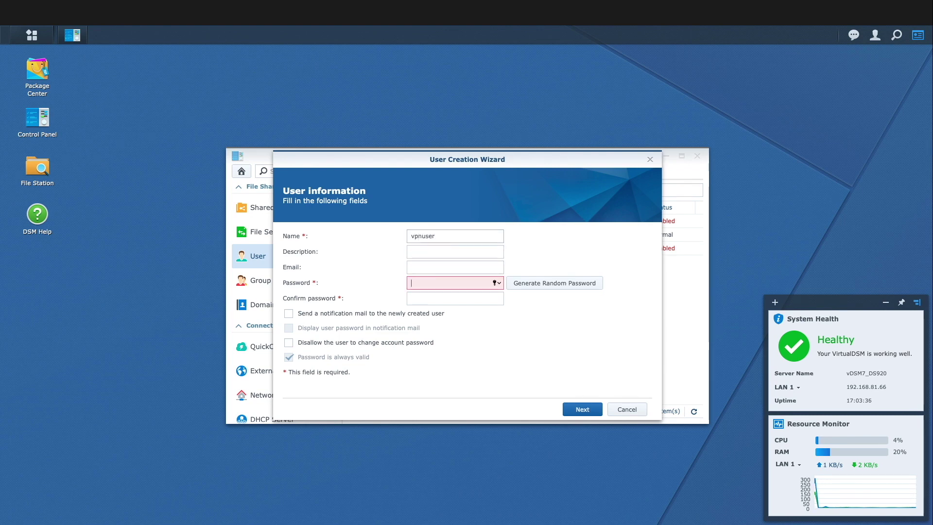
text(•••••••••••)
key(Tab)
text(•••••••••••)
Advance the user wizard past groups, shared folders, quota and speed limits to confirmation.
click(573, 411)
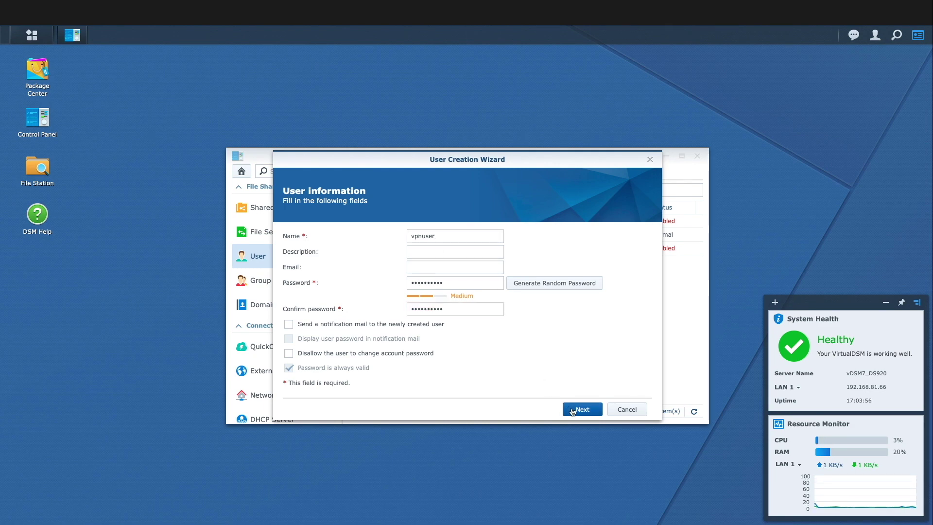
click(583, 409)
click(582, 409)
click(582, 410)
click(572, 411)
click(572, 411)
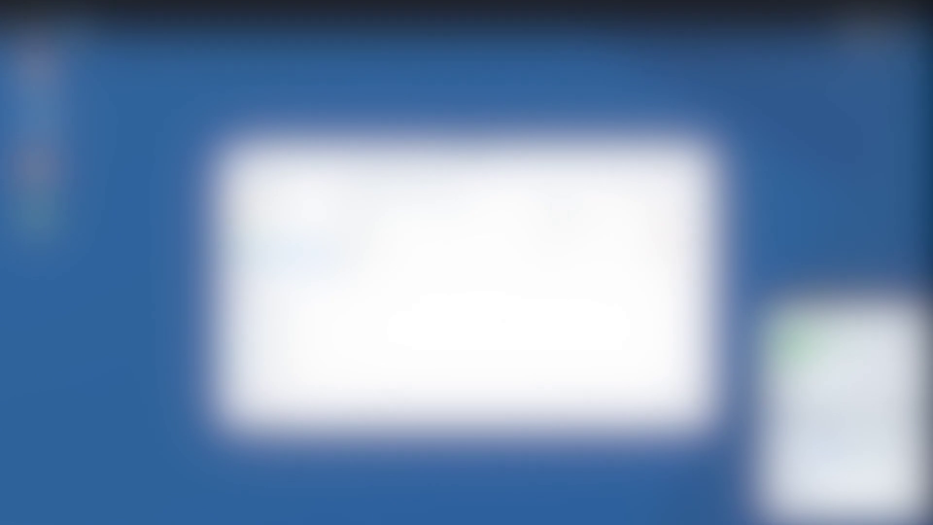
Install the VPN Server package found by searching 'vpn' in Package Center, then show the Main Menu apps.
click(699, 156)
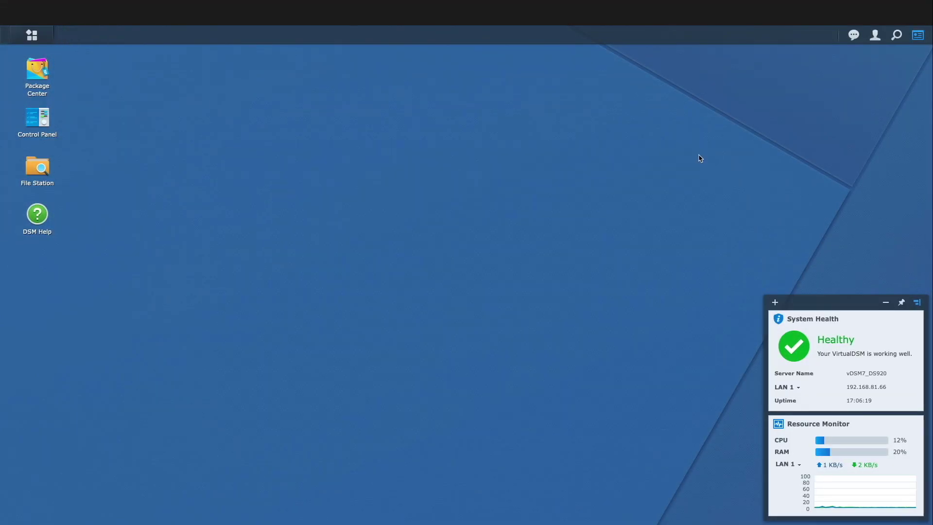
click(43, 73)
click(262, 234)
text(vpn)
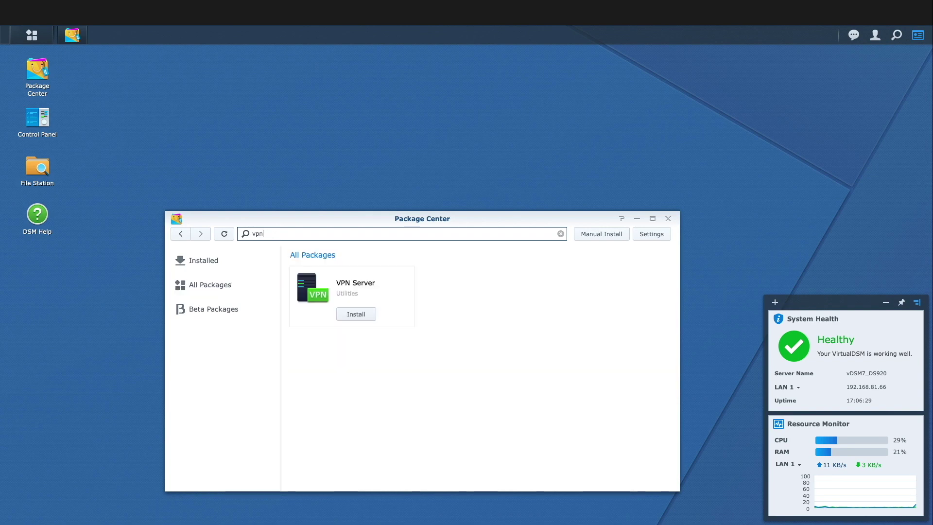
click(351, 315)
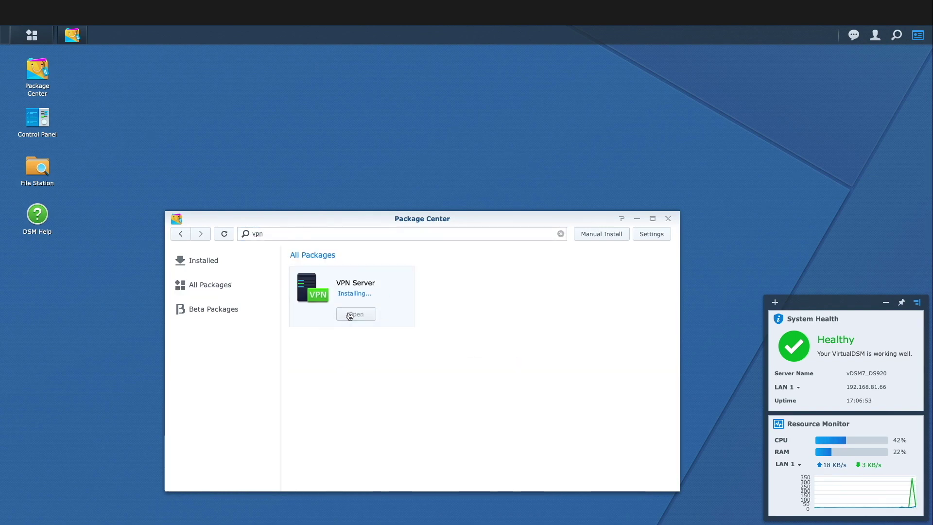
click(668, 220)
click(32, 35)
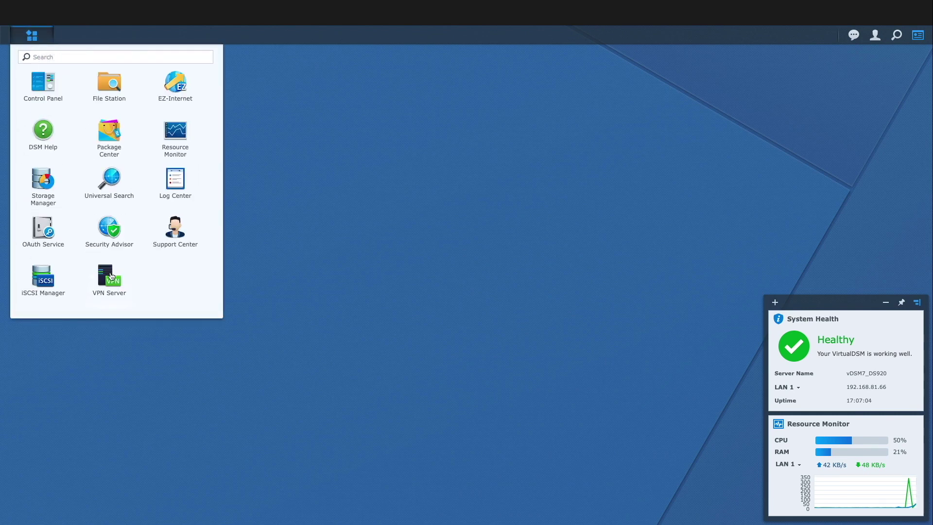
Launch VPN Server and uncheck 'Grant VPN permission to newly added local users' in General Settings.
click(109, 276)
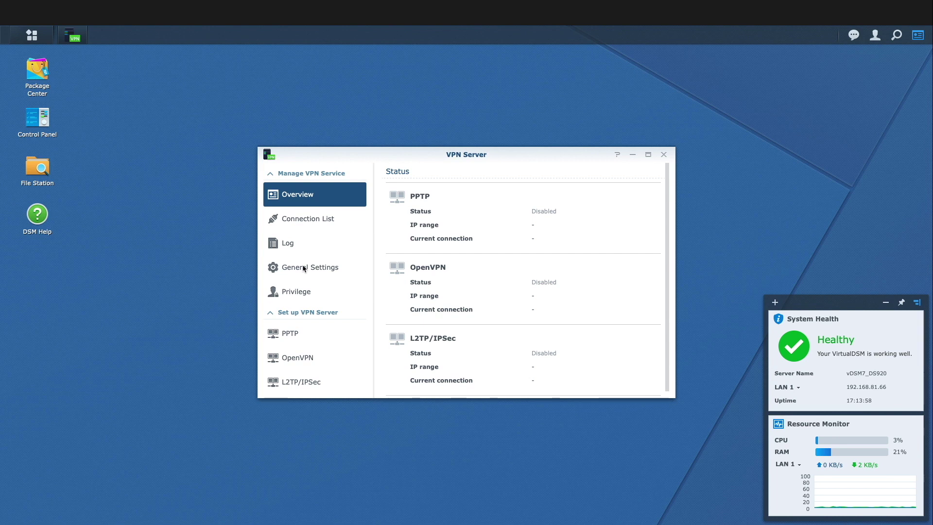
click(303, 269)
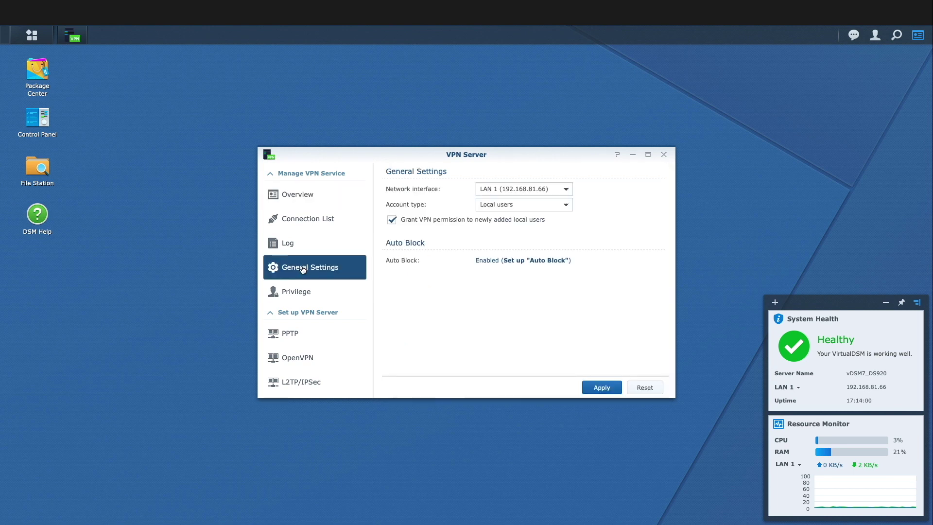
click(392, 220)
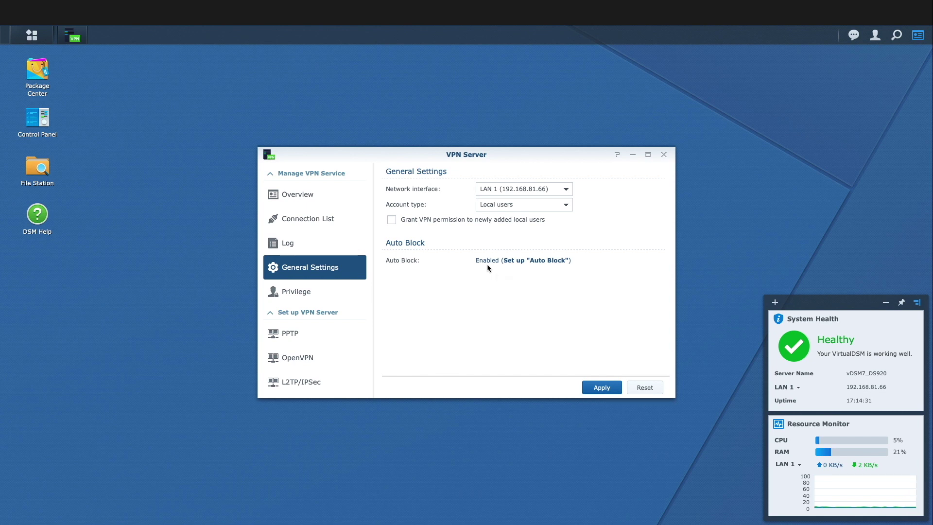
click(311, 293)
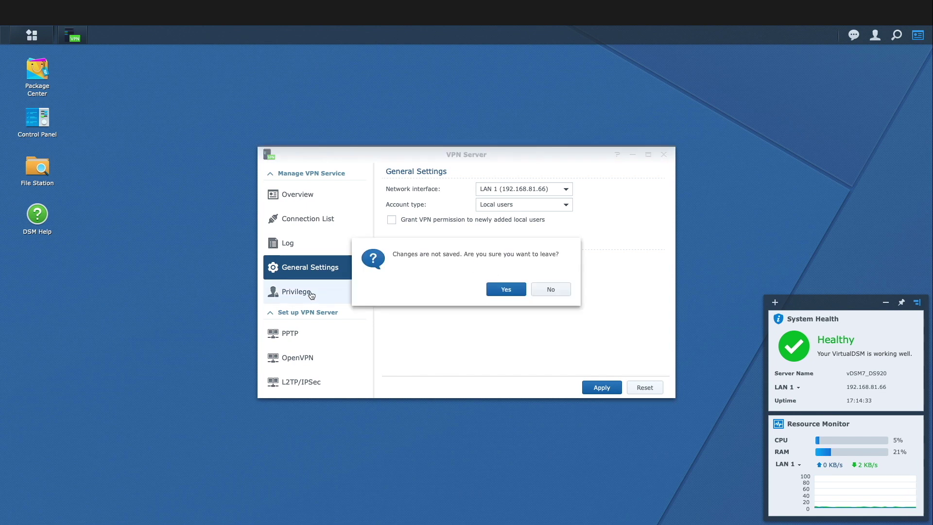
Revoke PPTP, OpenVPN and L2TP/IPSec for all users, grant vpnuser L2TP/IPSec, and save.
click(500, 287)
click(532, 187)
click(574, 187)
click(625, 187)
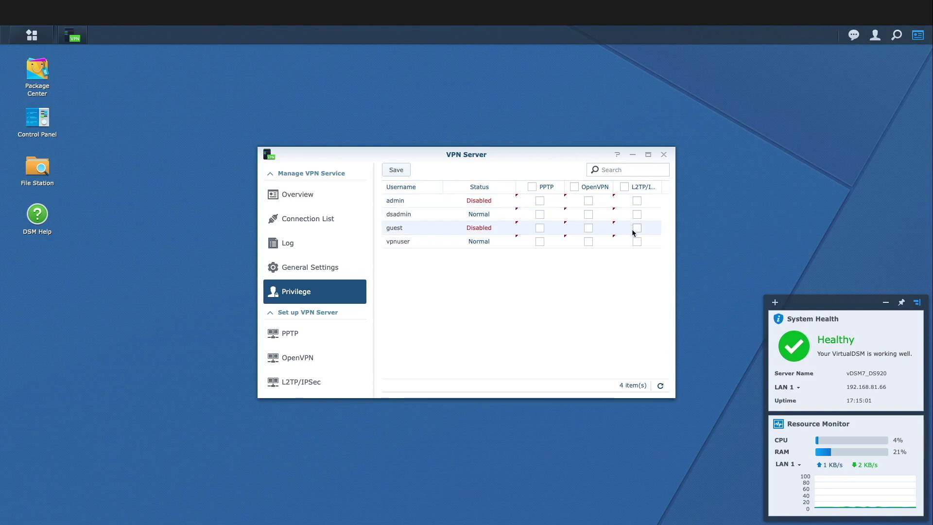
click(636, 242)
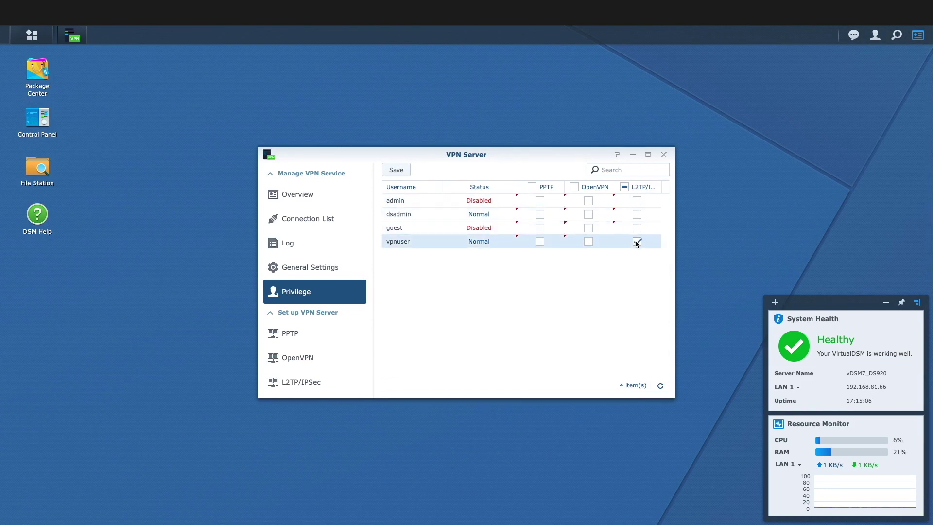
click(407, 172)
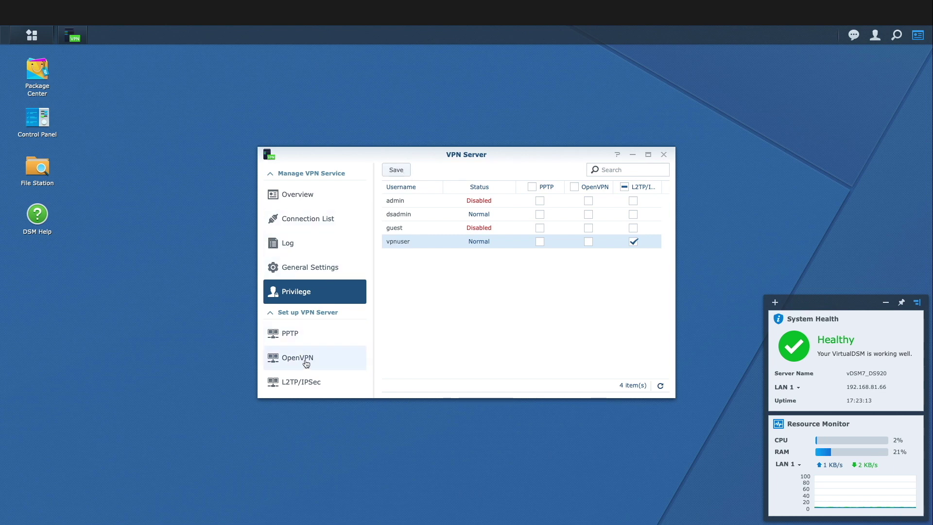
Tick 'Enable L2TP/IPSec VPN server' on the L2TP/IPSec settings page.
click(305, 384)
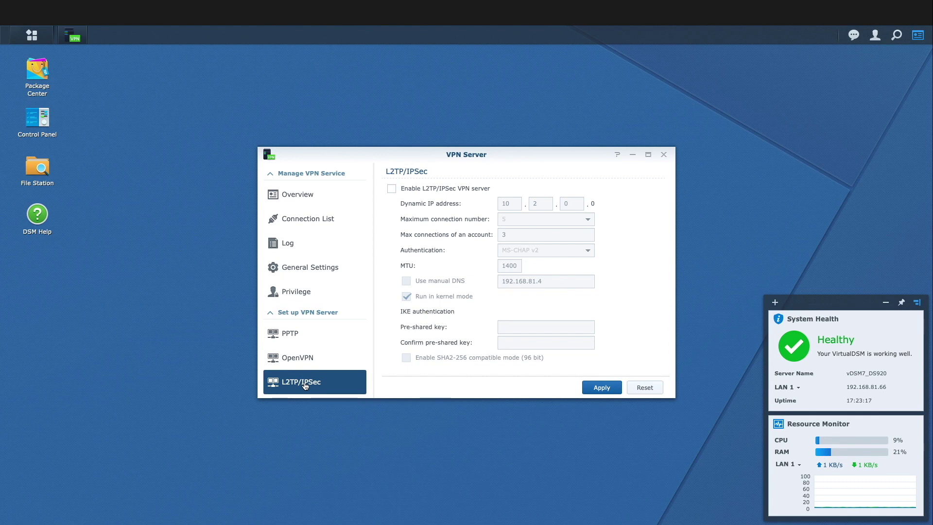
click(391, 189)
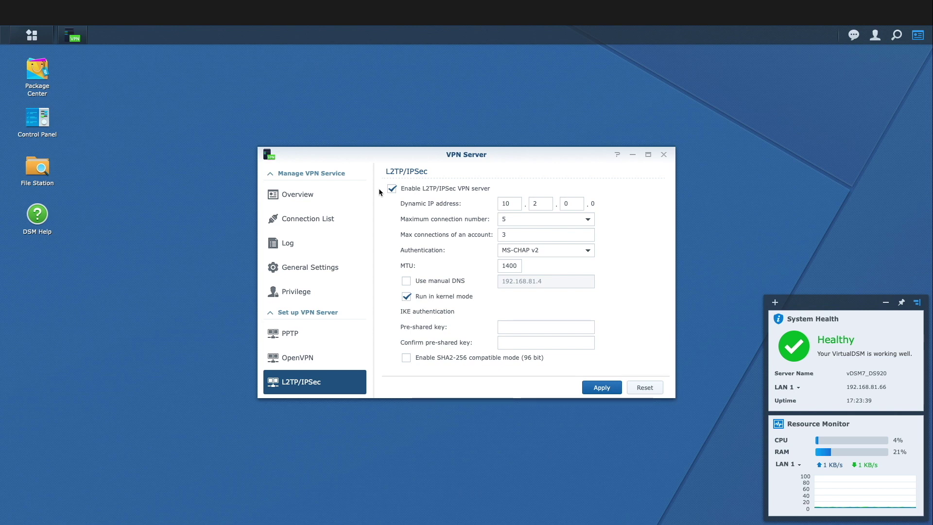
Enter and confirm the pre-shared key, apply, and acknowledge the UDP 1701/500/4500 port notice.
click(503, 326)
text(••••••••••)
key(Tab)
text(••••••••••)
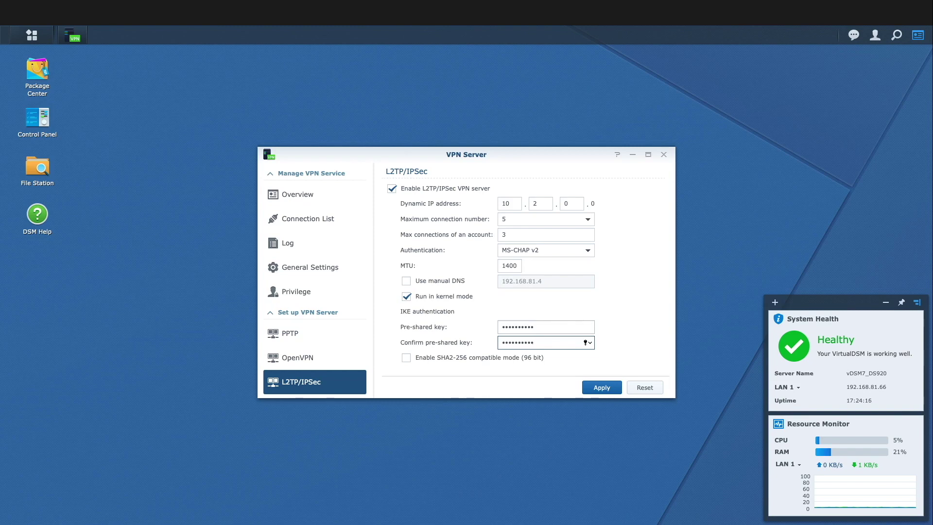
click(589, 389)
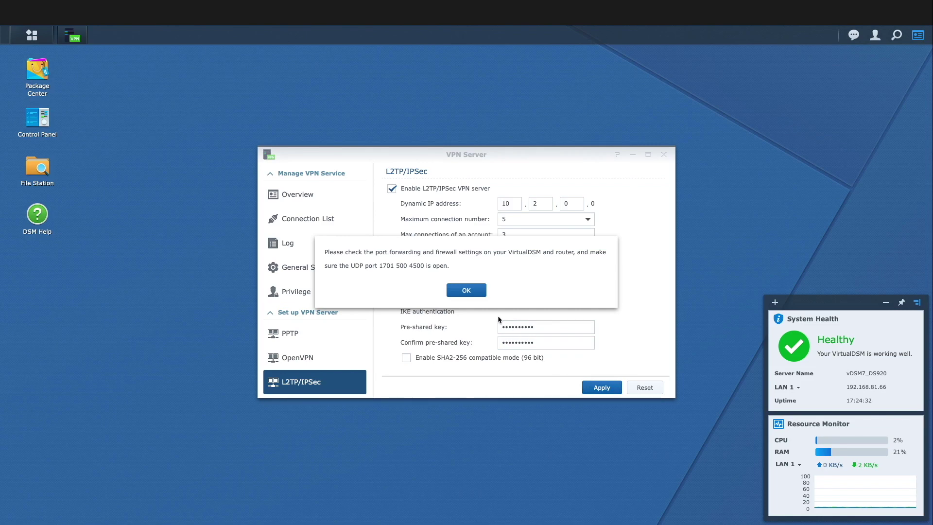
click(466, 291)
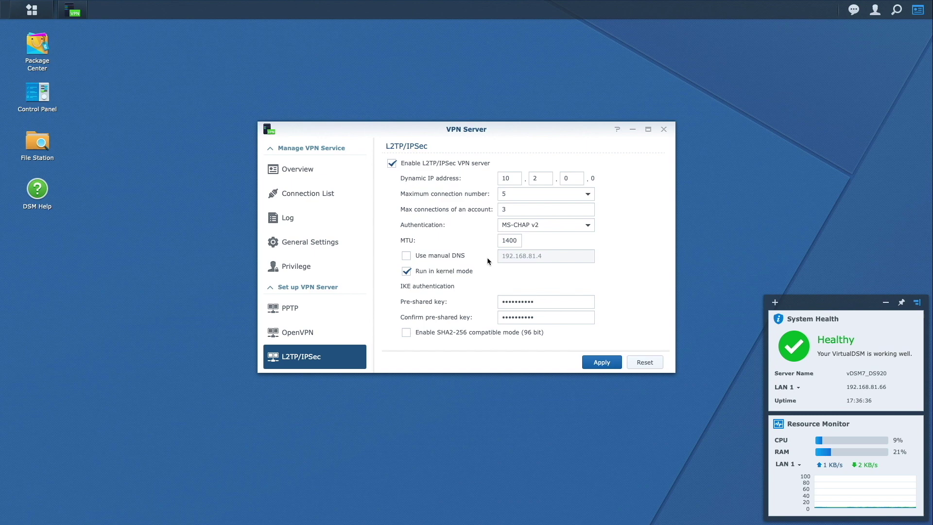
Add a DDNS entry in Control Panel with provider Synology and hostname datt-vpnserver on synology.me.
click(663, 130)
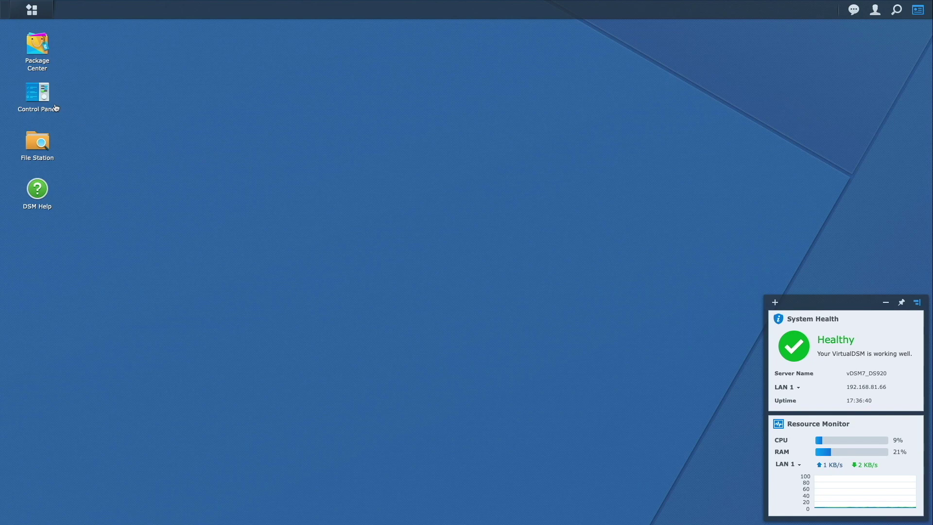
click(56, 108)
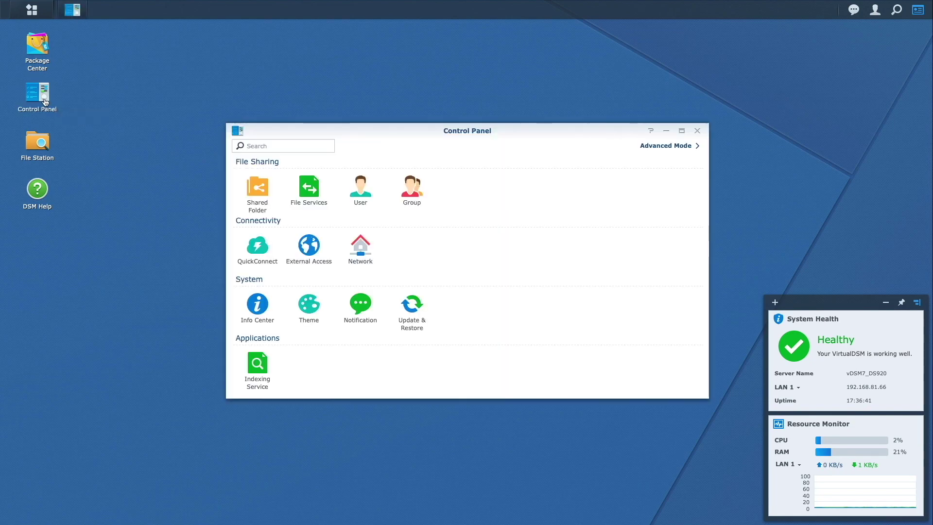
click(309, 246)
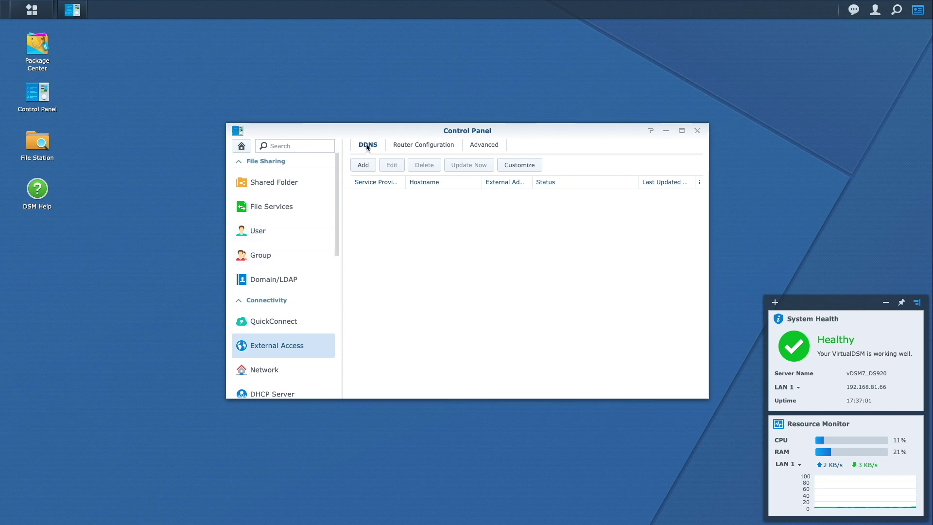
click(363, 164)
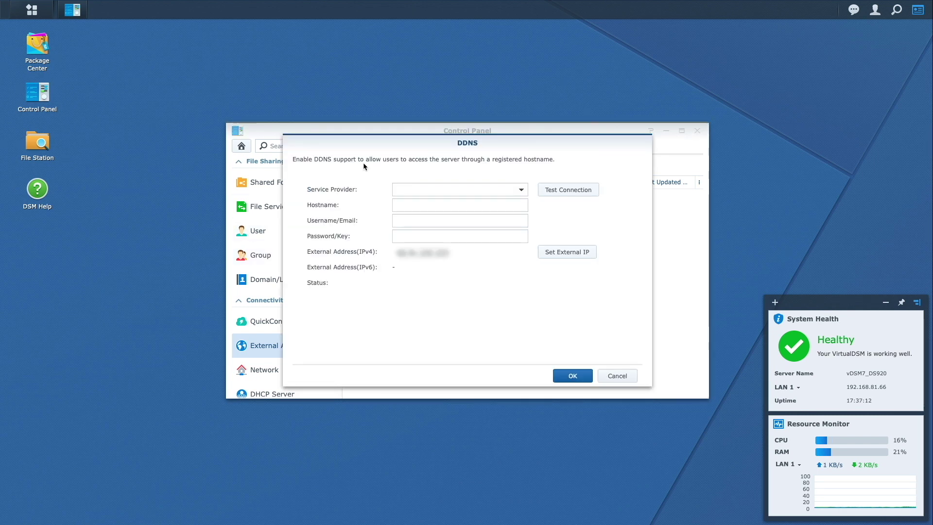
click(520, 189)
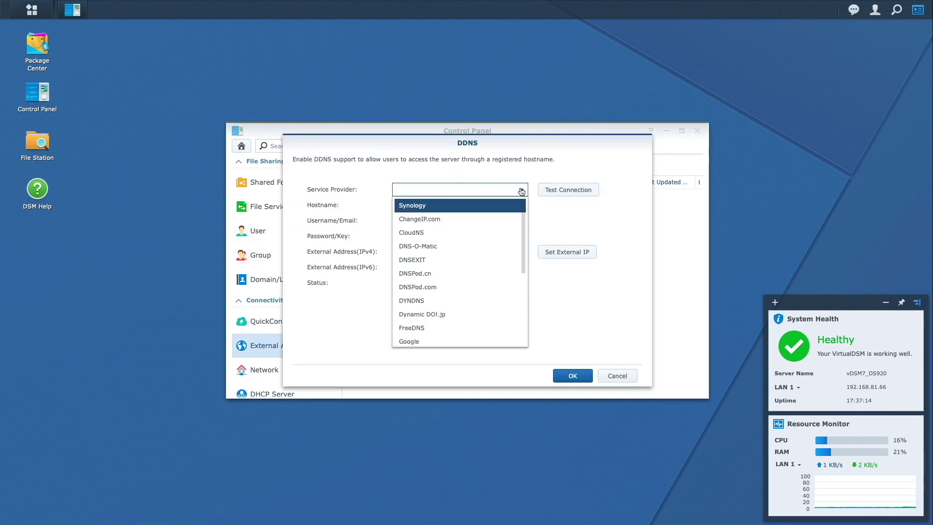
click(482, 211)
click(428, 204)
text(datt-vp)
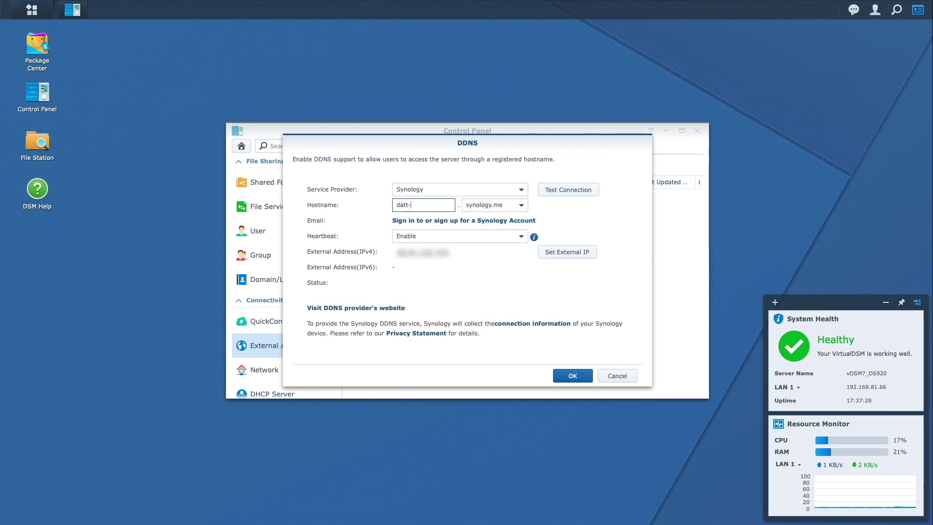
text(nserver)
click(572, 376)
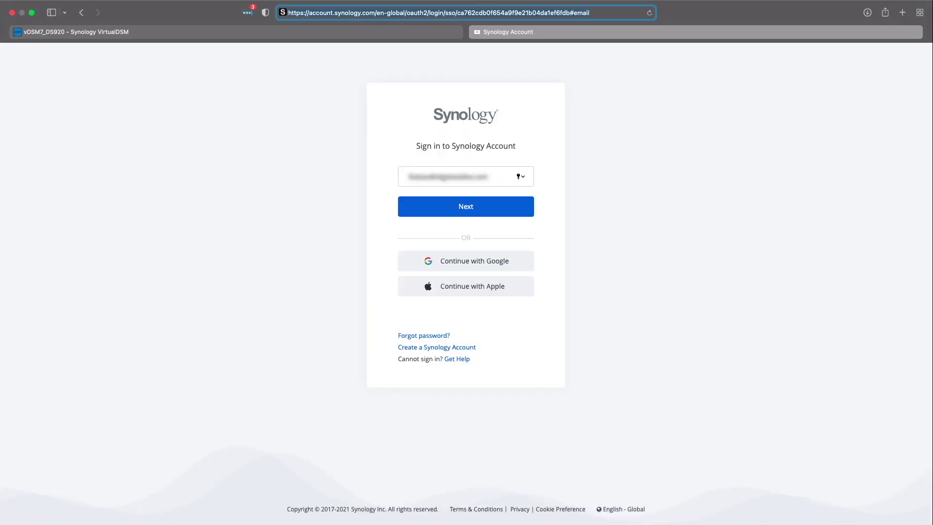
Complete the Synology Account sign-in with the account e-mail and password.
click(433, 207)
click(457, 233)
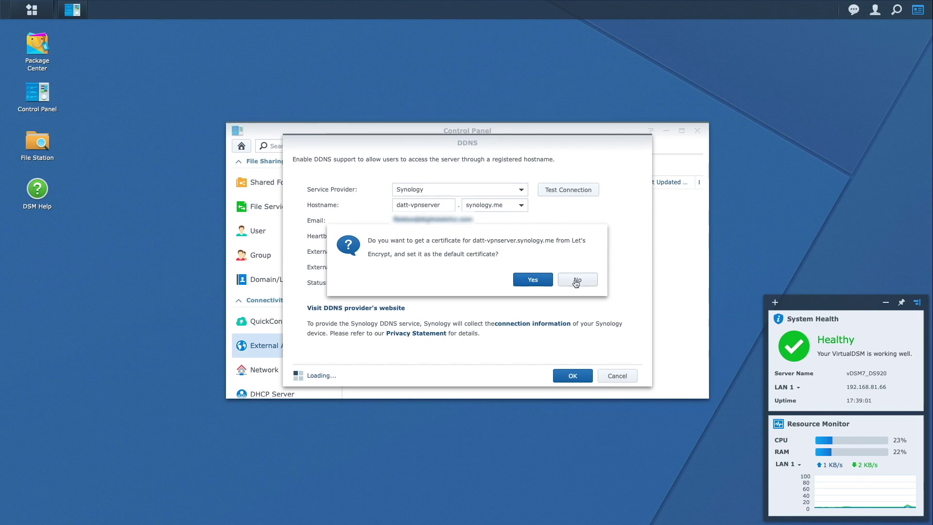
Answer No to the Let's Encrypt certificate offer for datt-vpnserver.synology.me.
click(576, 281)
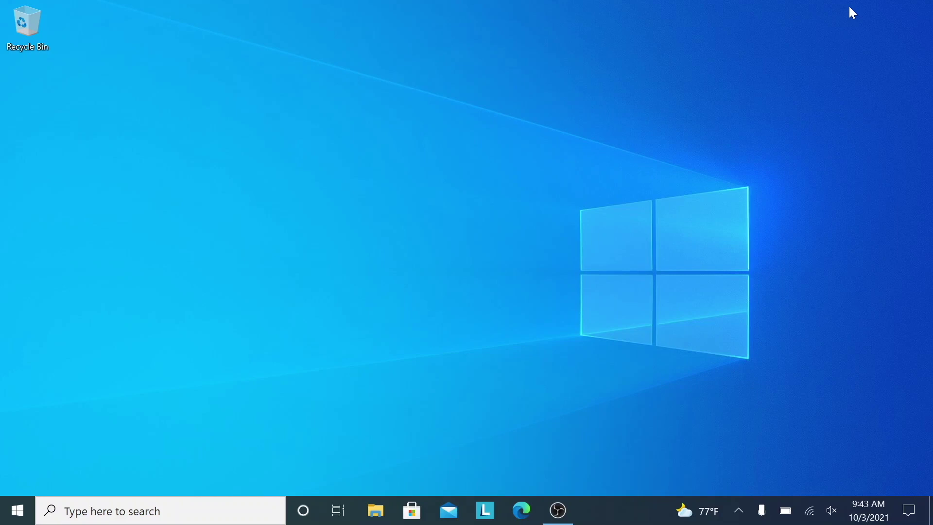
Reach the Add a VPN connection form under Network & Internet and select Windows (built-in) as provider.
click(17, 510)
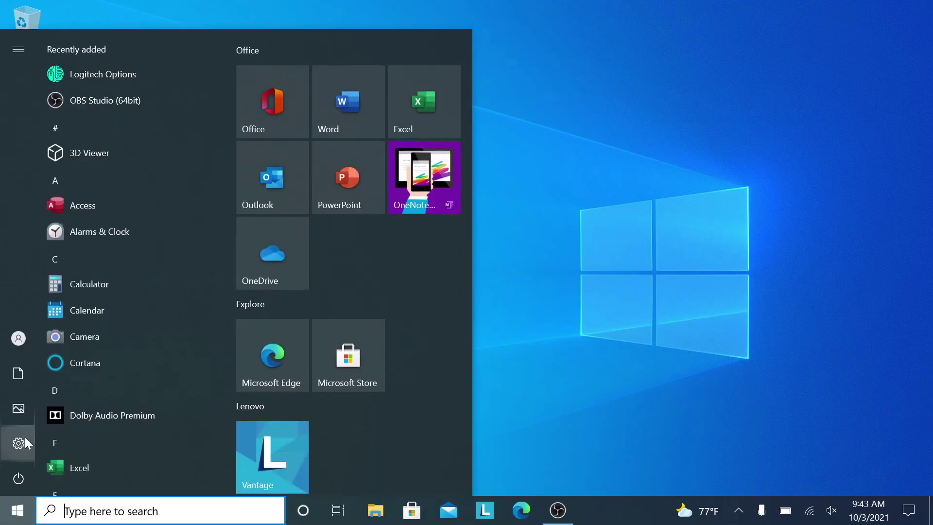
click(19, 440)
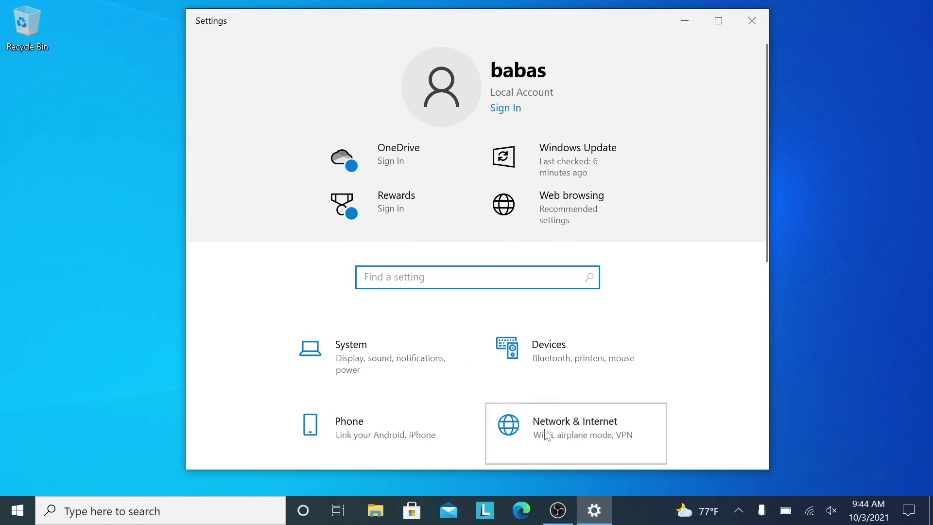
click(541, 432)
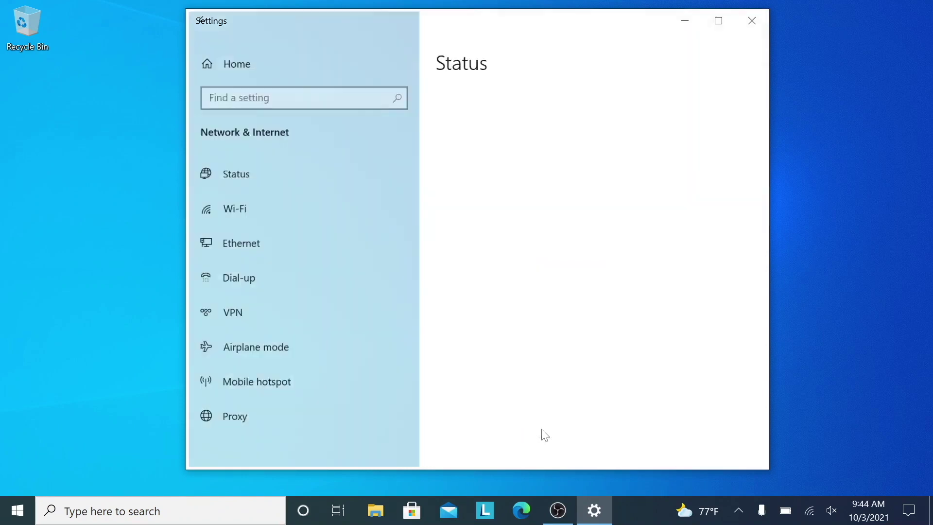
click(279, 316)
click(451, 113)
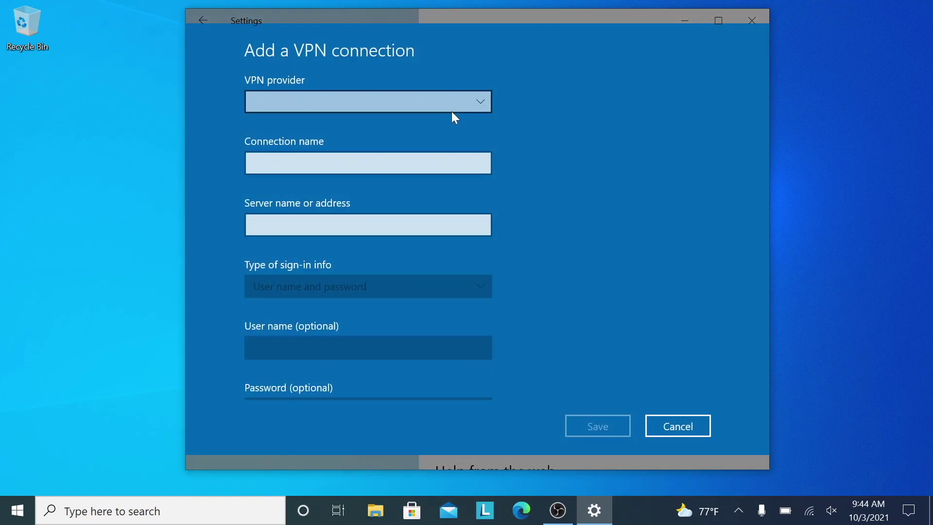
click(461, 101)
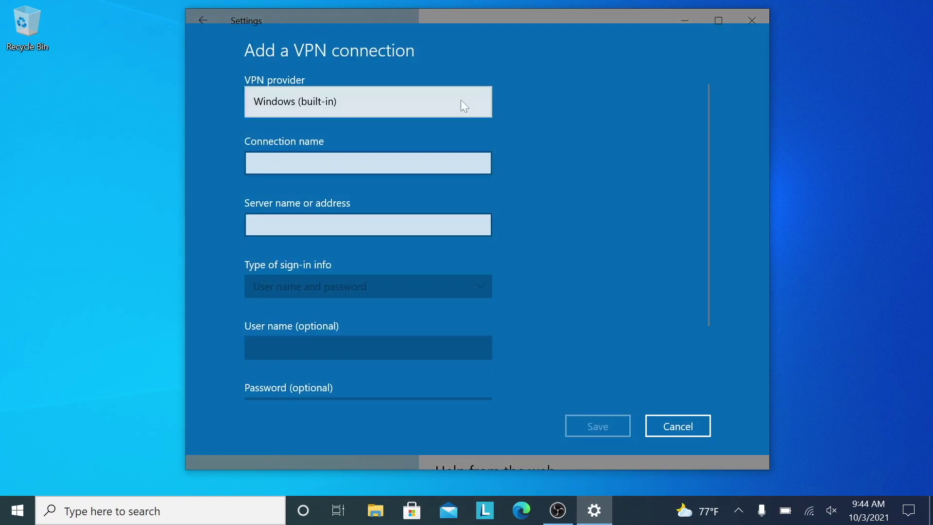
click(434, 110)
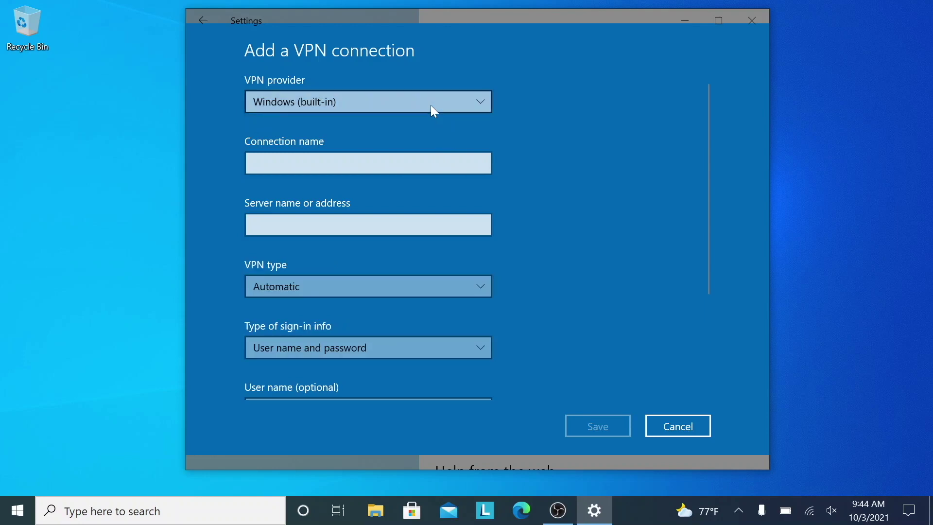
Name the VPN connection 'L2TP-IPSEC-VPN' with server address datt-vpnserver.synology.me.
click(413, 164)
text(L2T)
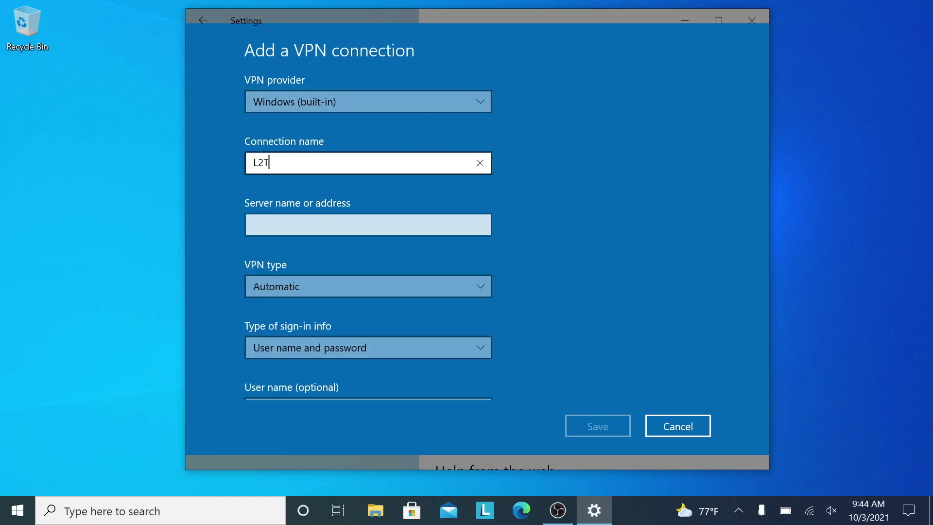
text(P-IPSEC-VPN)
click(346, 222)
text(d)
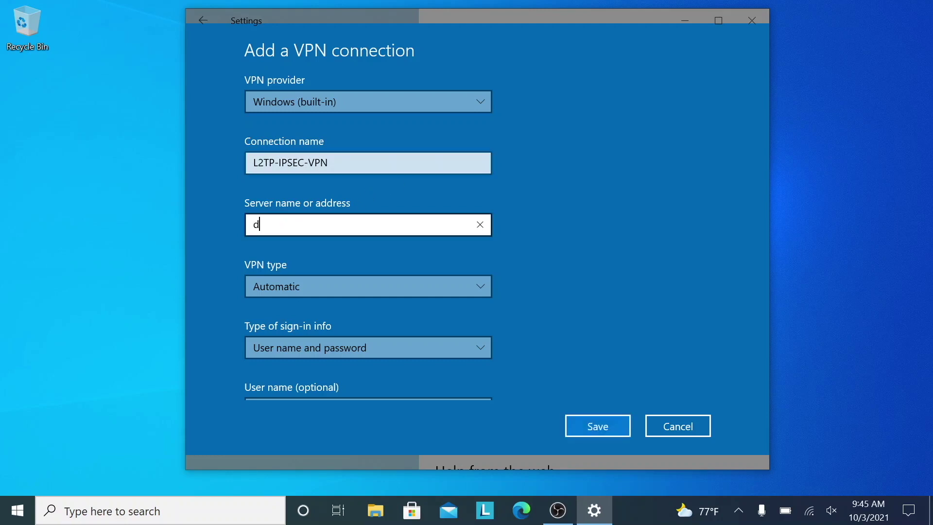
text(att-vpnserver.synology.me)
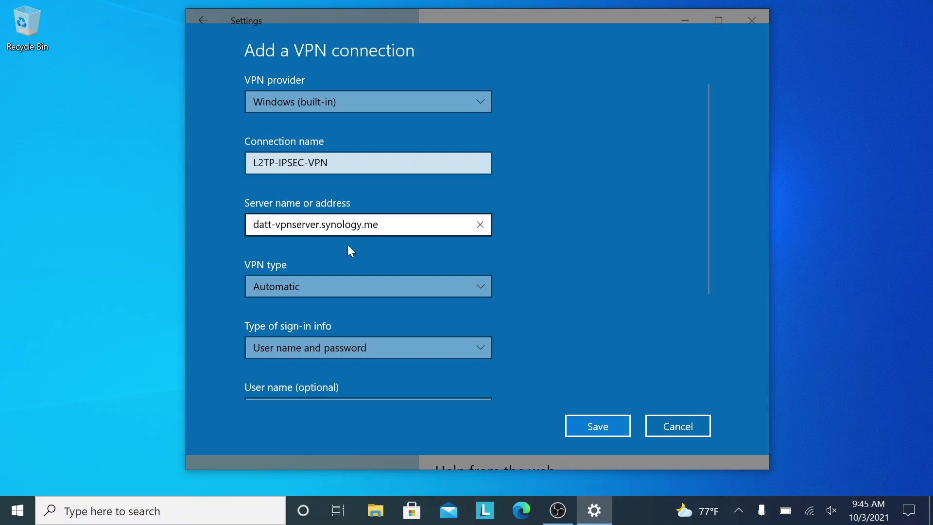
Set the VPN type to L2TP/IPsec with pre-shared key and enter the pre-shared key.
click(402, 286)
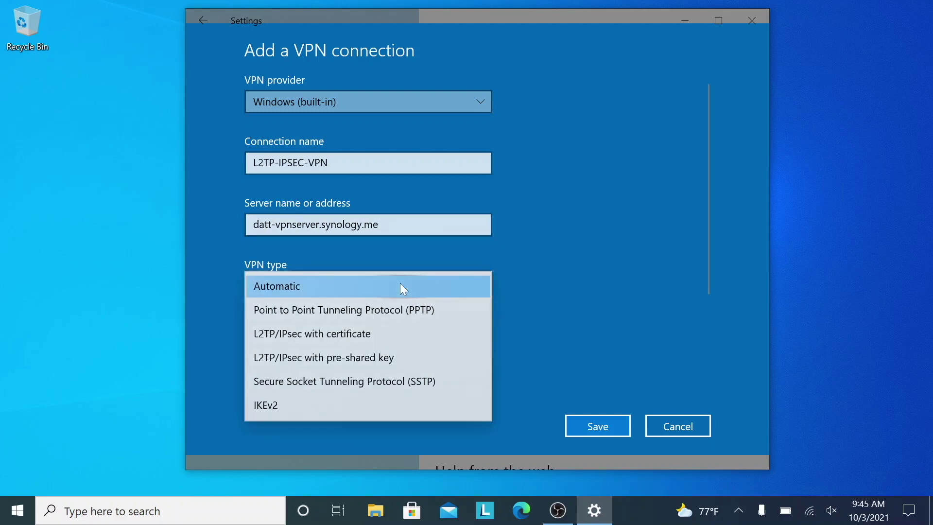
click(405, 361)
click(405, 354)
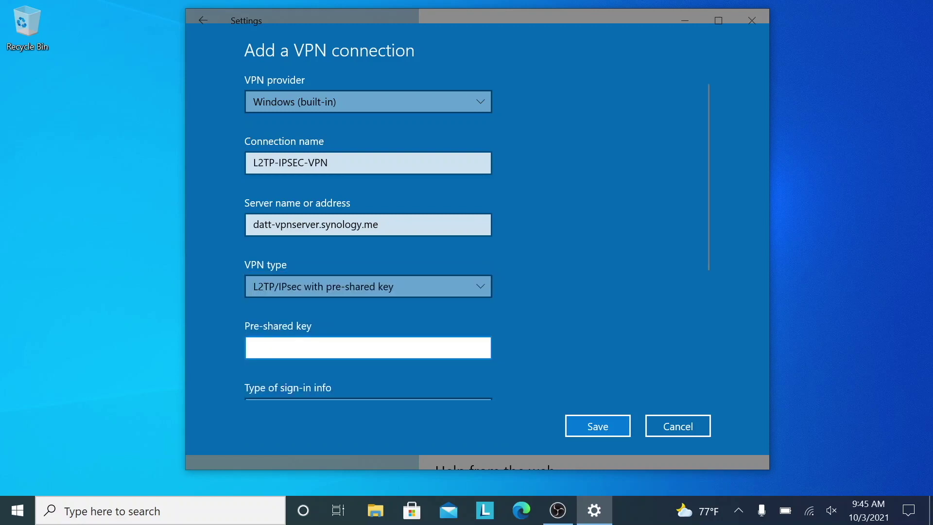
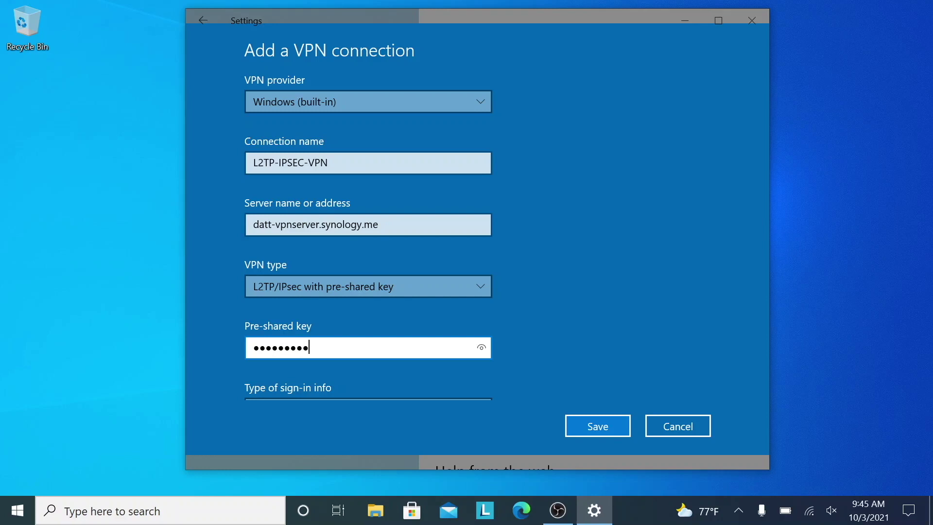
drag(701, 241, 697, 367)
Keep 'User name and password' sign-in, entering user name 'vpnuser' and the VPN user's password.
click(484, 201)
click(482, 201)
click(462, 262)
text(vpnuser)
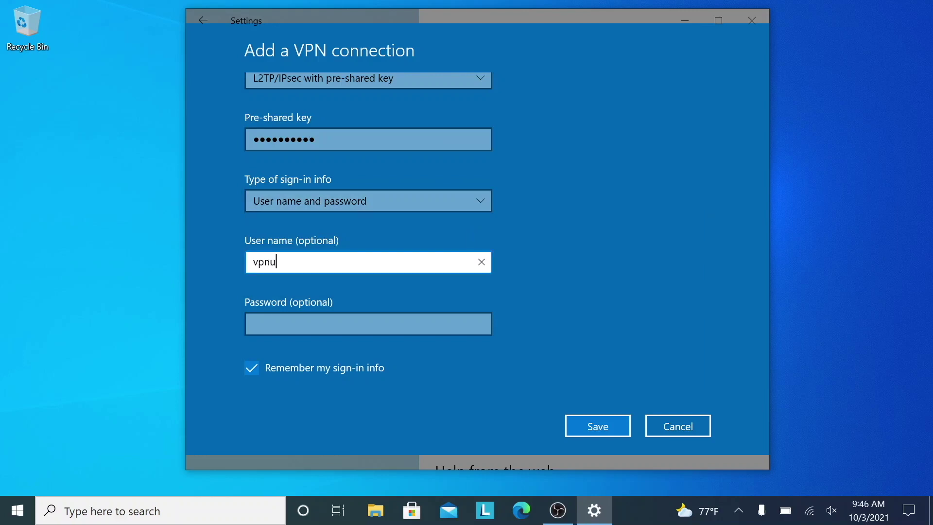
click(368, 324)
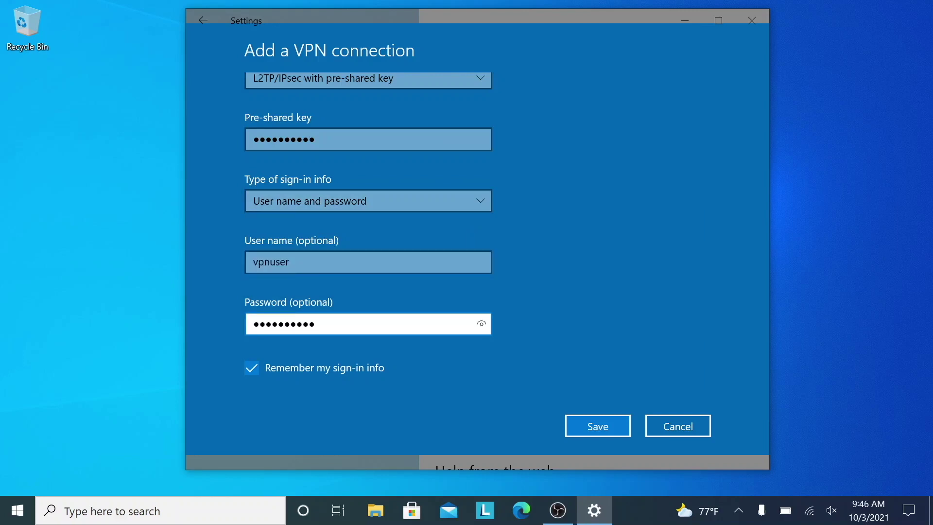
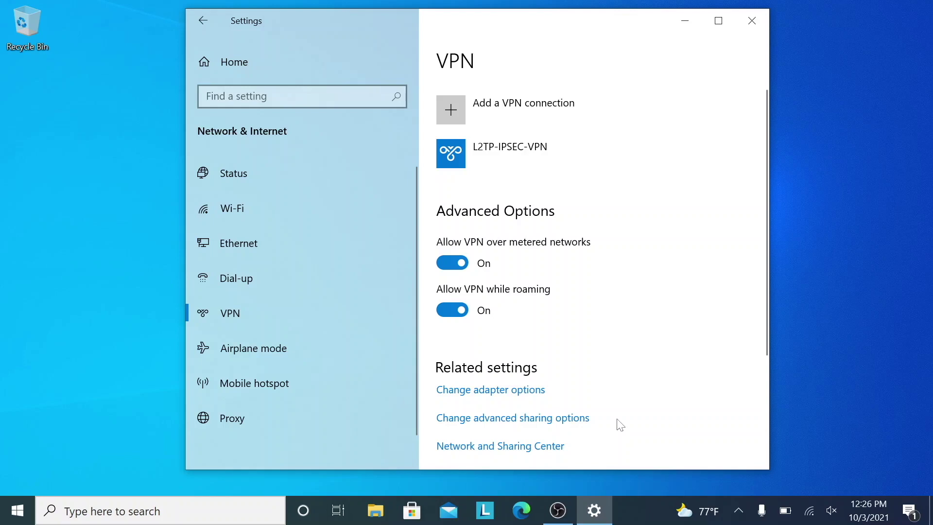
Launch Registry Editor from Windows search and allow it to make changes.
click(181, 514)
text(regedit)
key(Return)
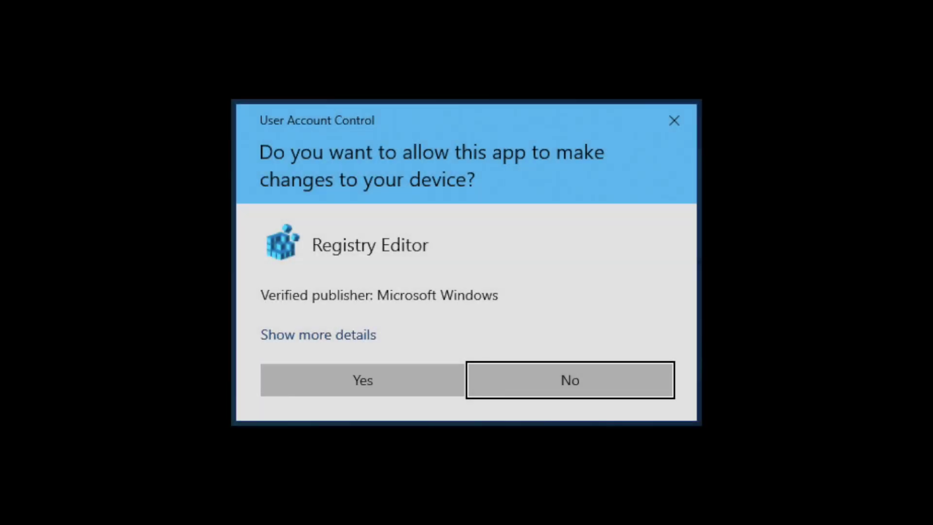
click(390, 378)
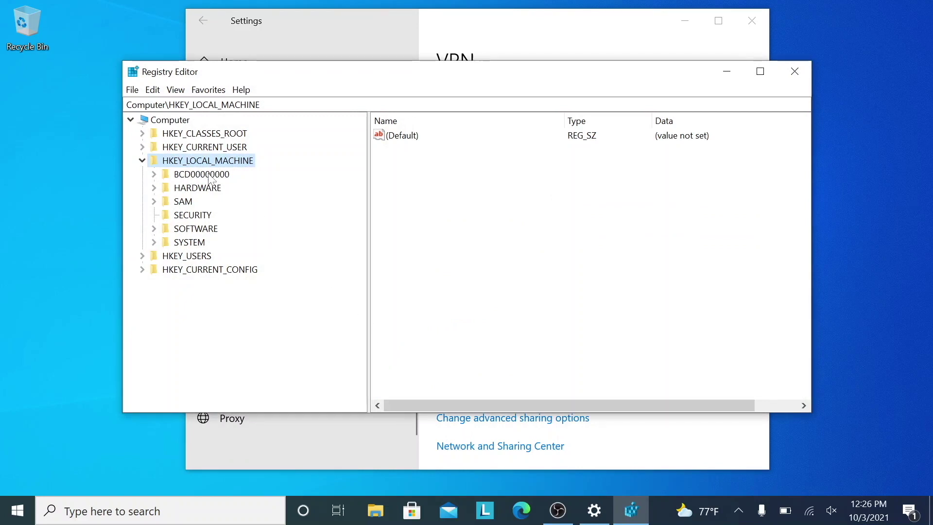
Expand HKEY_LOCAL_MACHINE\SYSTEM\CurrentControlSet\Services and select the PolicyAgent key.
click(154, 243)
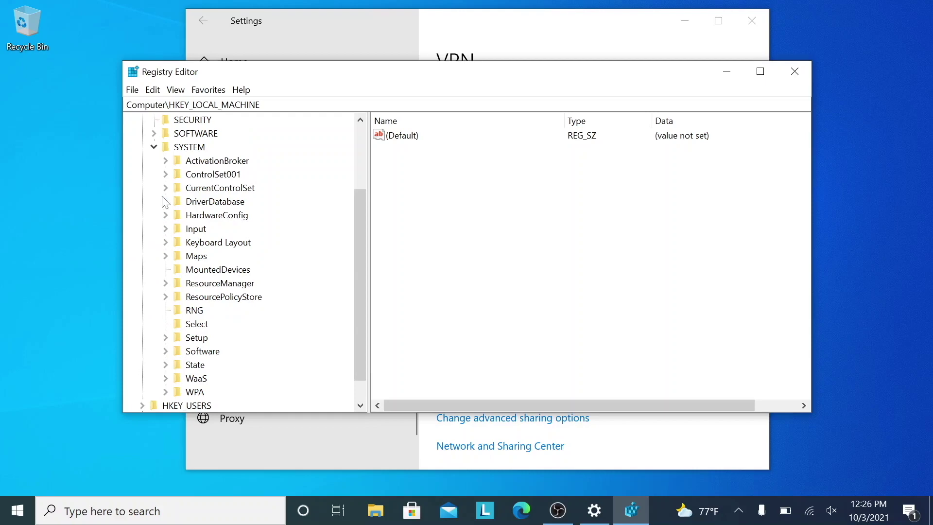
click(166, 188)
click(177, 256)
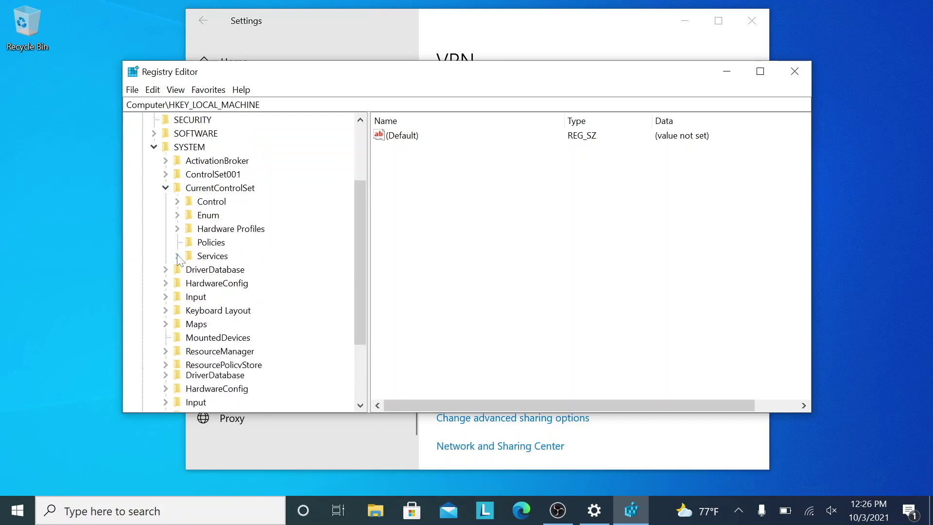
scroll(362, 144, down, 1)
drag(362, 144, 349, 286)
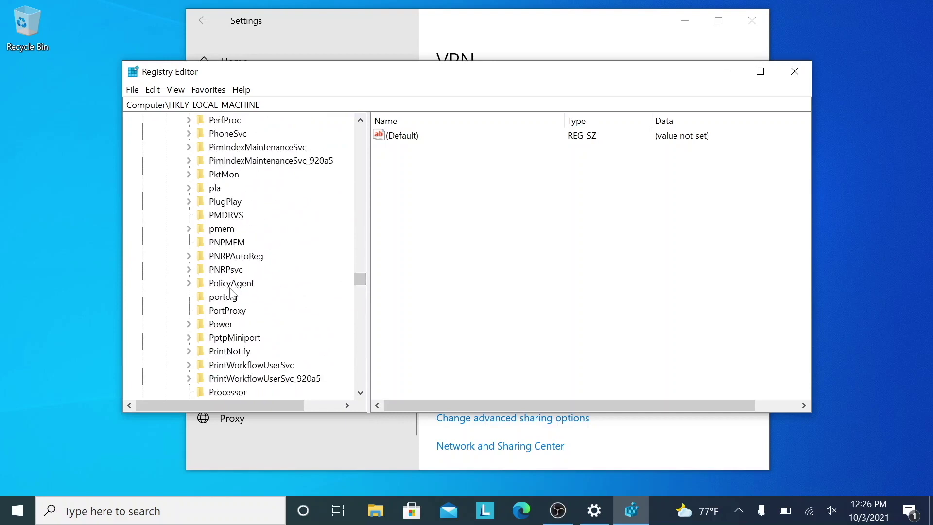
click(231, 284)
Create a DWORD (32-bit) value named AssumeUDPEncapsulationContextOnSendRule under PolicyAgent.
right_click(232, 287)
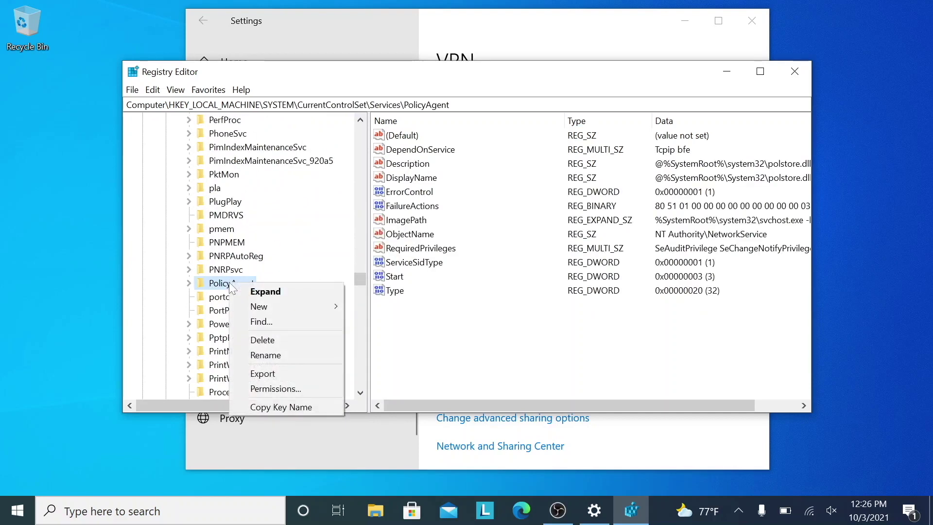
mouse_move(258, 307)
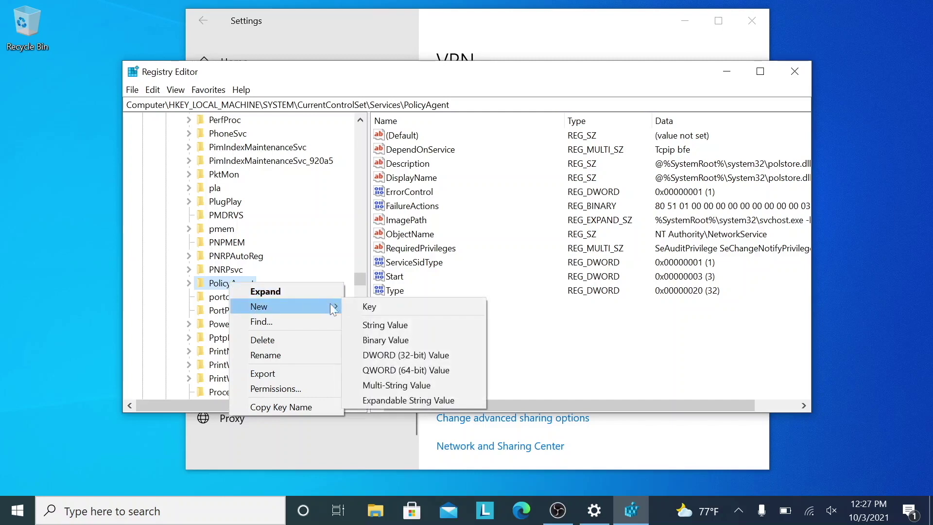
click(381, 355)
text(AssumeUDP)
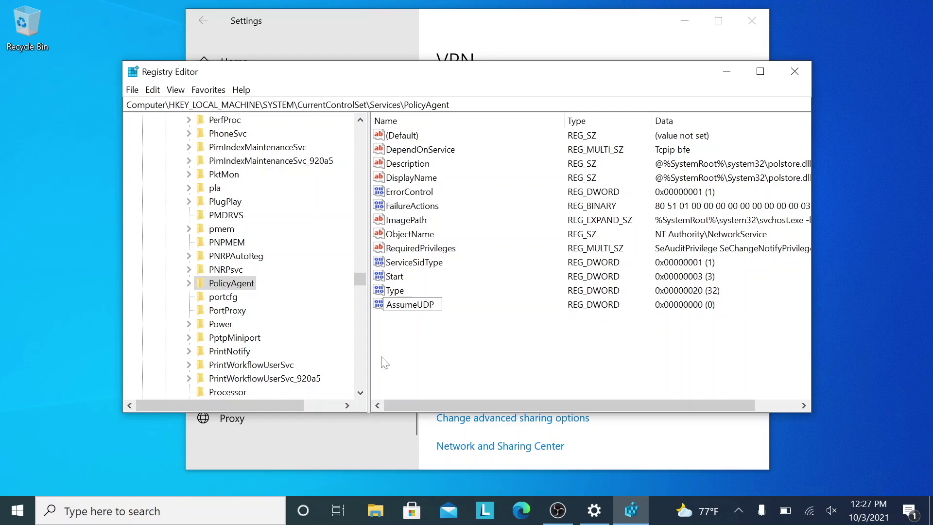
text(Encapsulation)
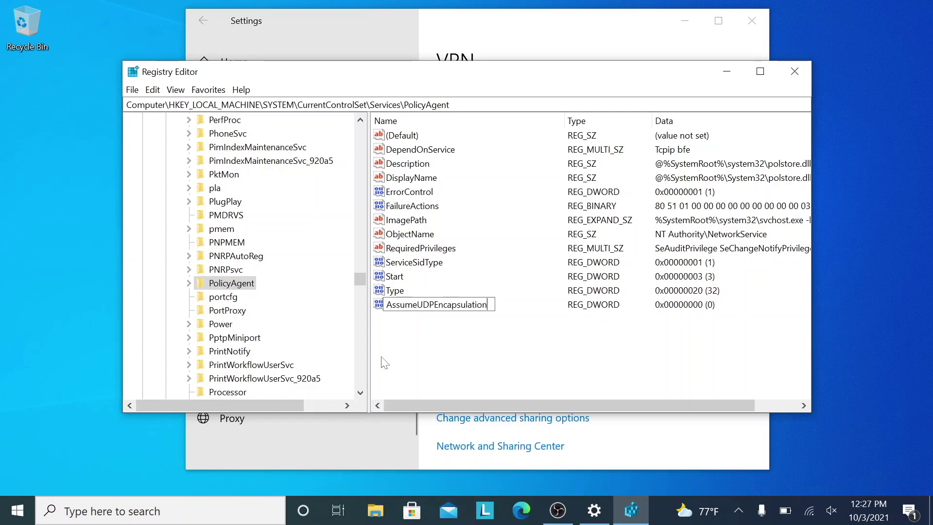
text(ContextOnSendRule)
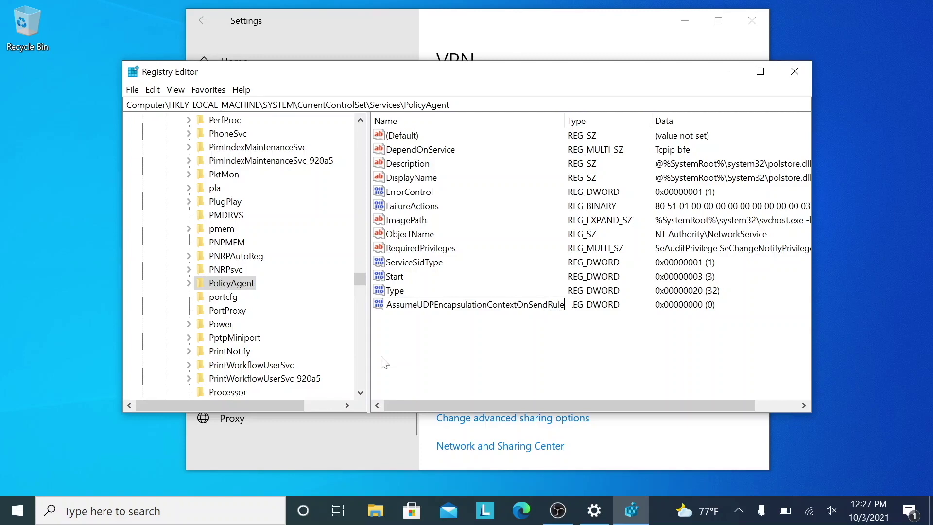
key(Return)
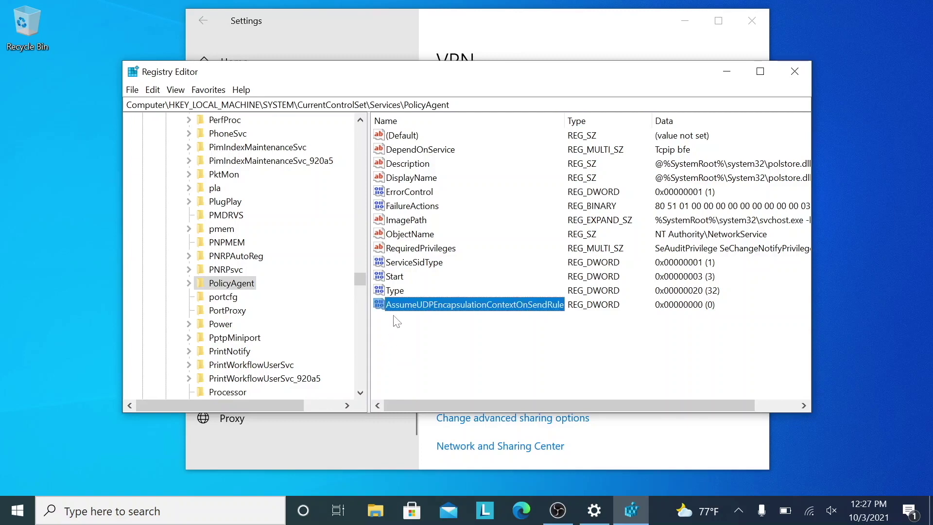
Set the AssumeUDPEncapsulationContextOnSendRule value data to 2.
right_click(409, 307)
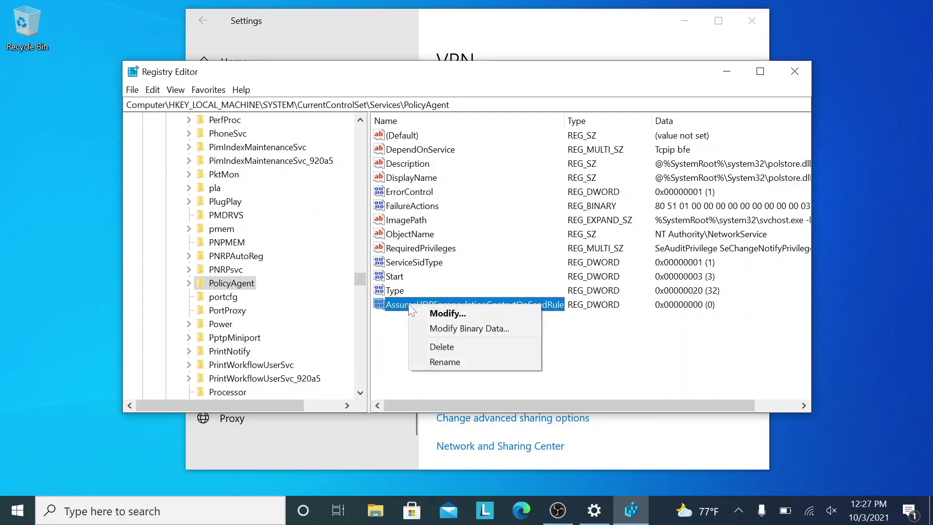
click(423, 312)
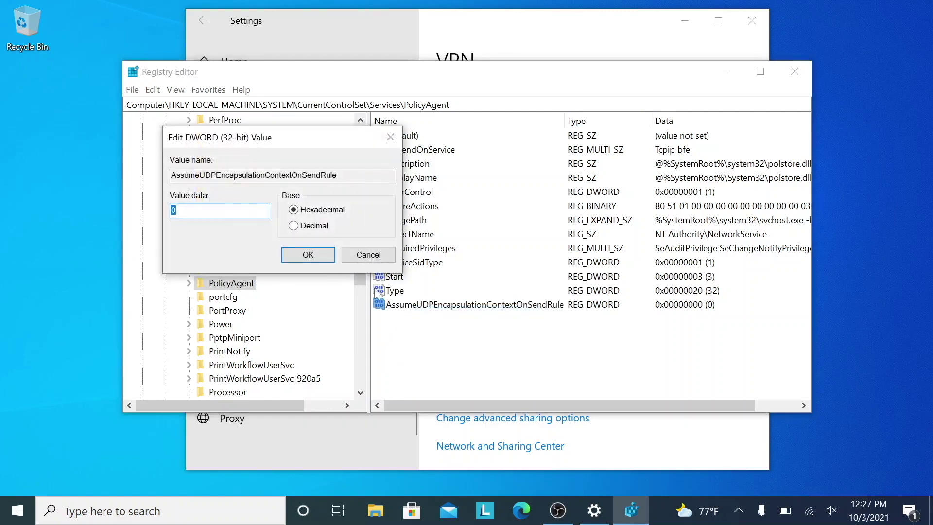
text(2)
click(309, 255)
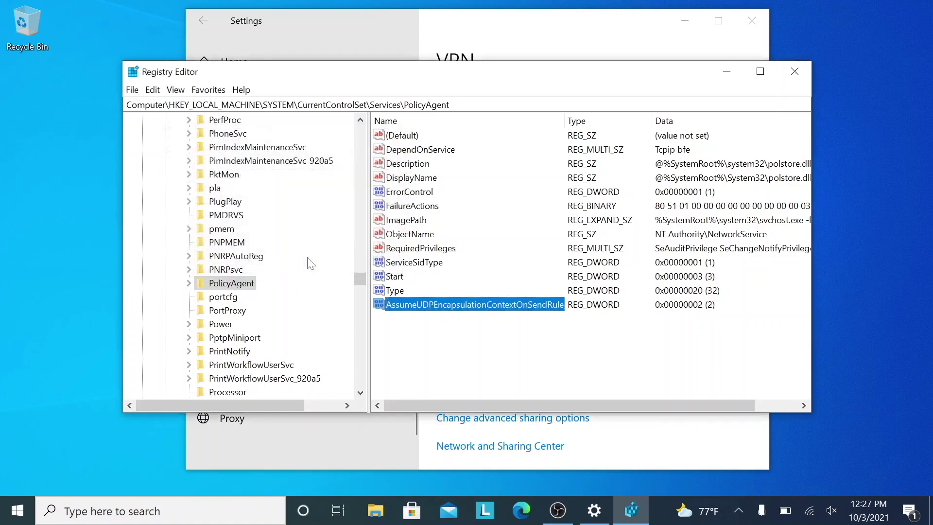
Close Registry Editor and restart Windows from the Start menu's Power options.
click(796, 71)
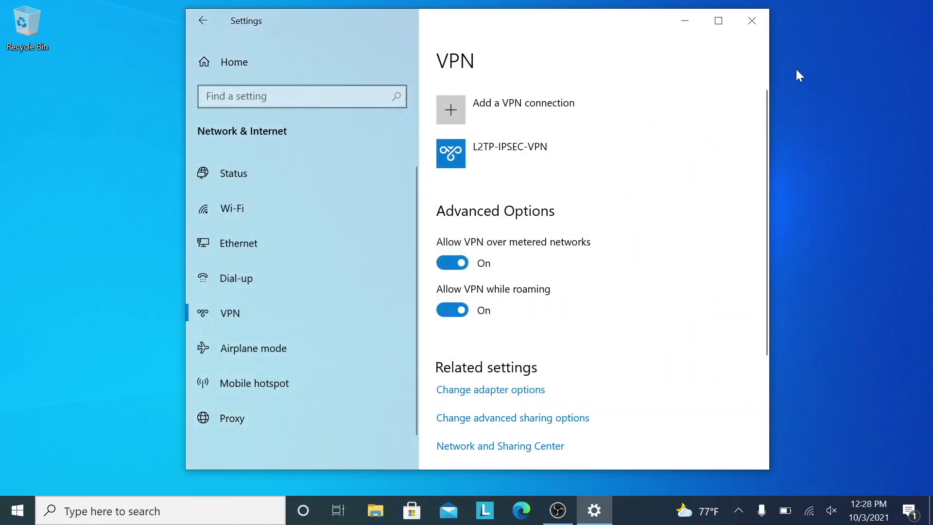
click(17, 510)
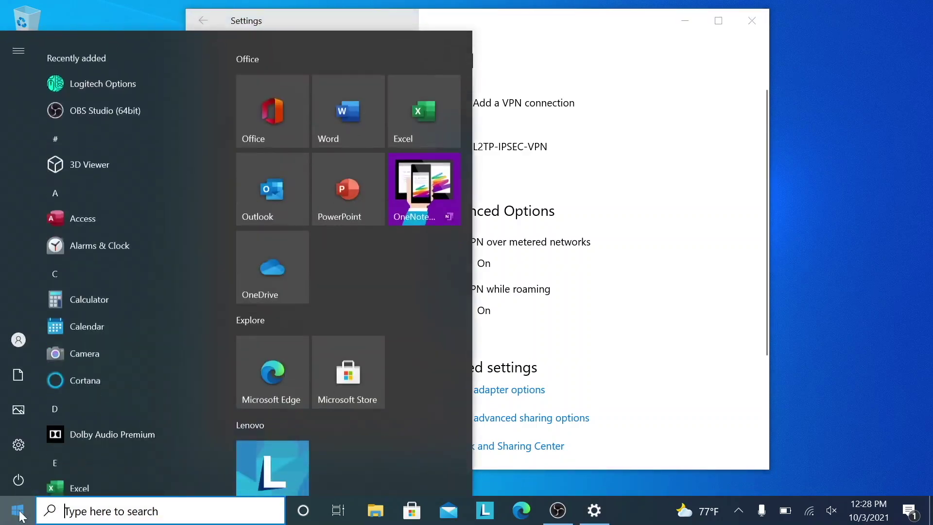
click(22, 474)
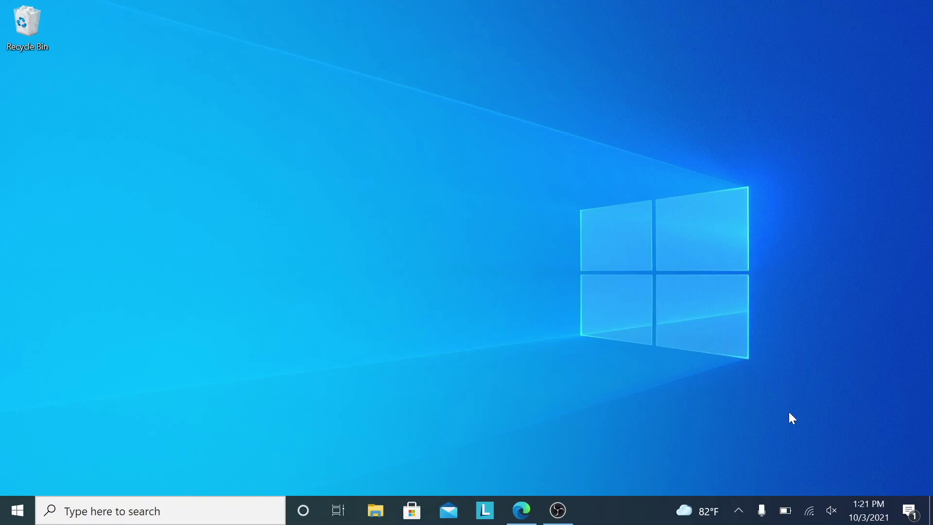
Join the phone hotspot Wi-Fi and connect the L2TP-IPSEC-VPN connection.
click(814, 516)
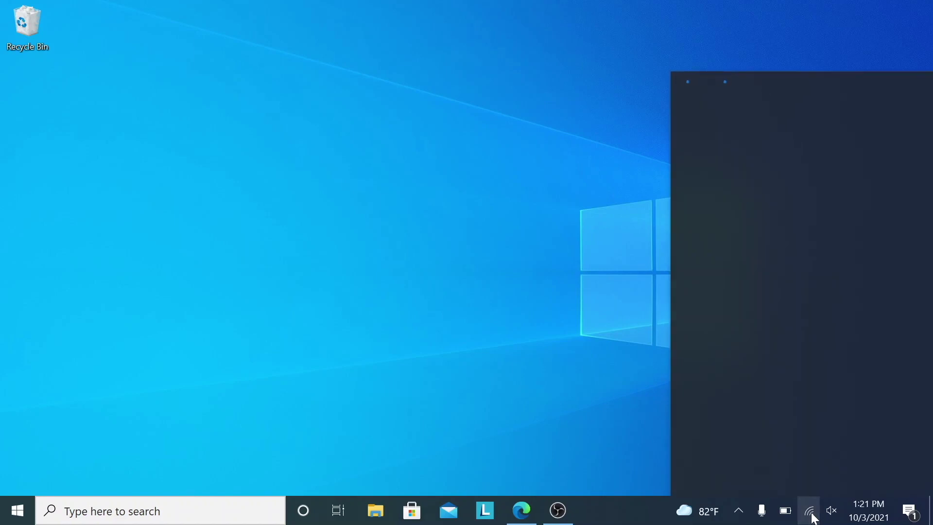
click(747, 255)
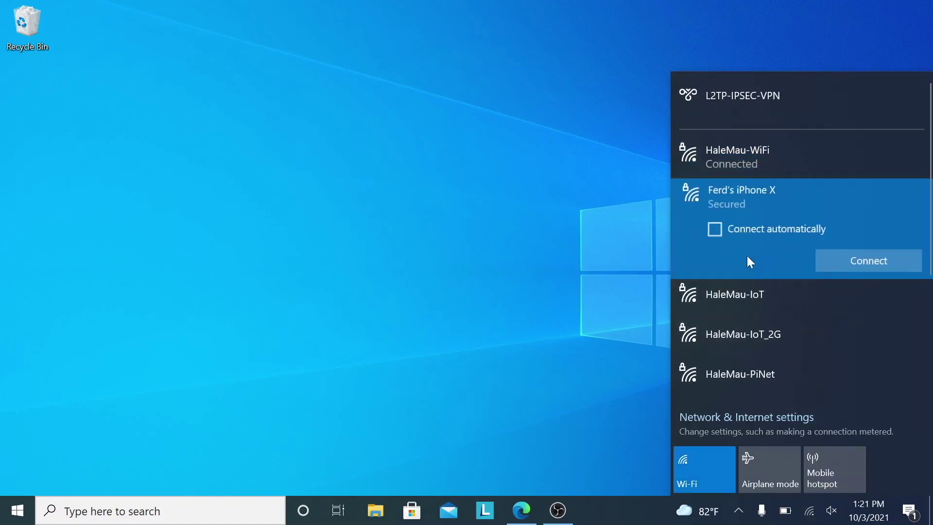
click(850, 255)
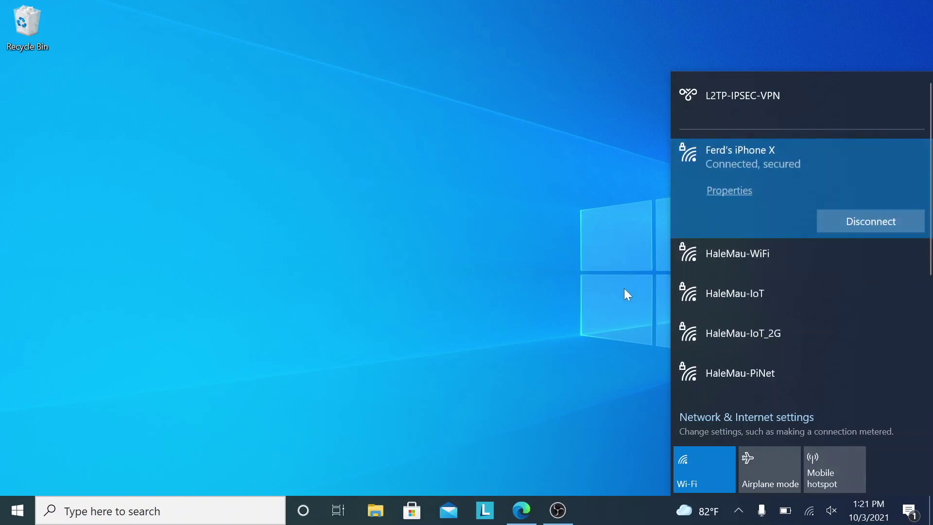
click(744, 98)
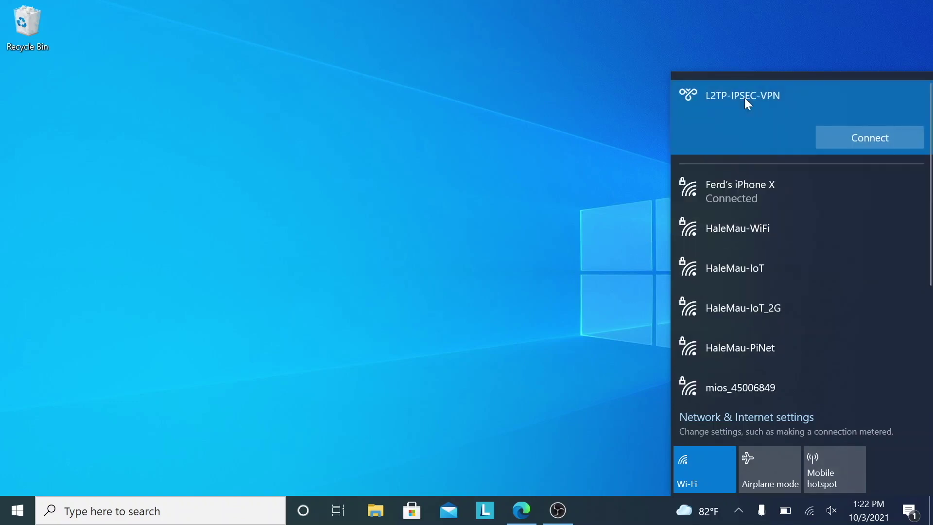
click(860, 139)
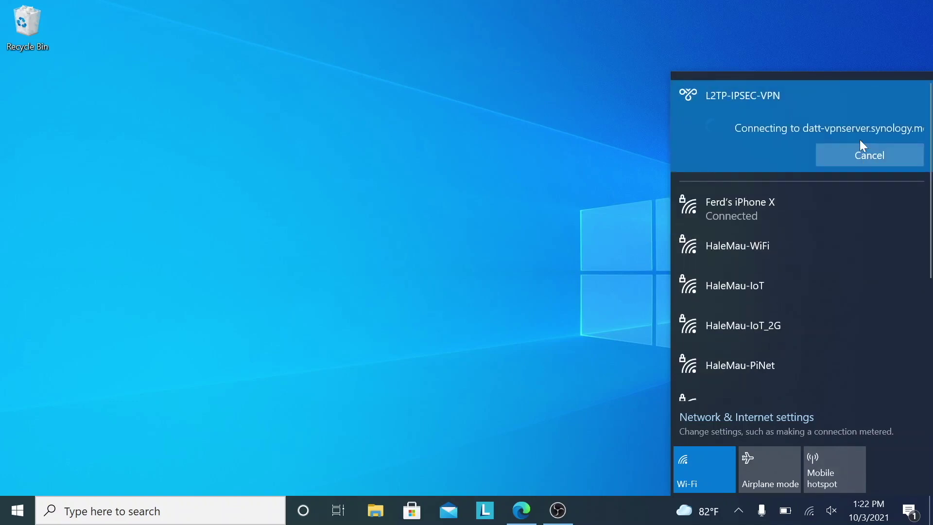
click(507, 414)
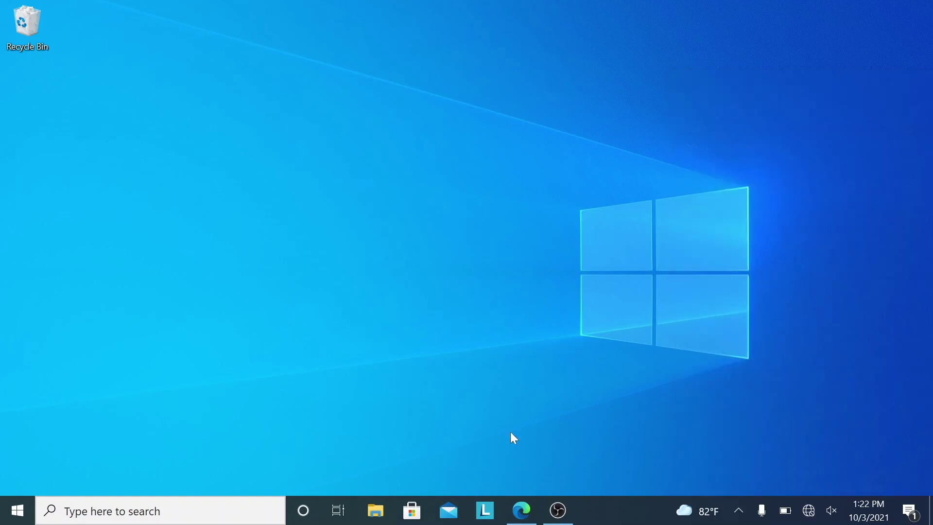
Reload the DSM page in Edge and sign in with the admin username and password.
click(522, 510)
click(92, 34)
text(dsadmin)
key(Return)
text(•••••••••••)
key(Return)
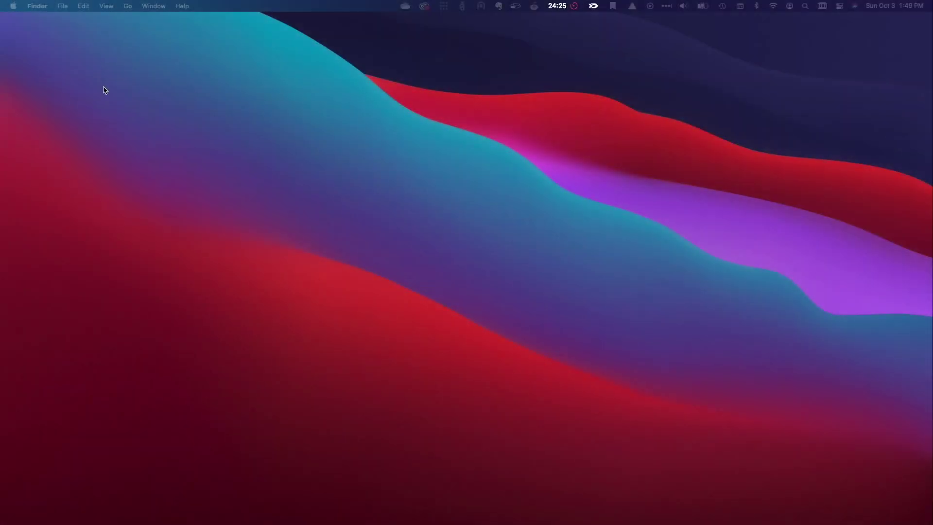
Open the Network pane in macOS System Preferences.
click(18, 8)
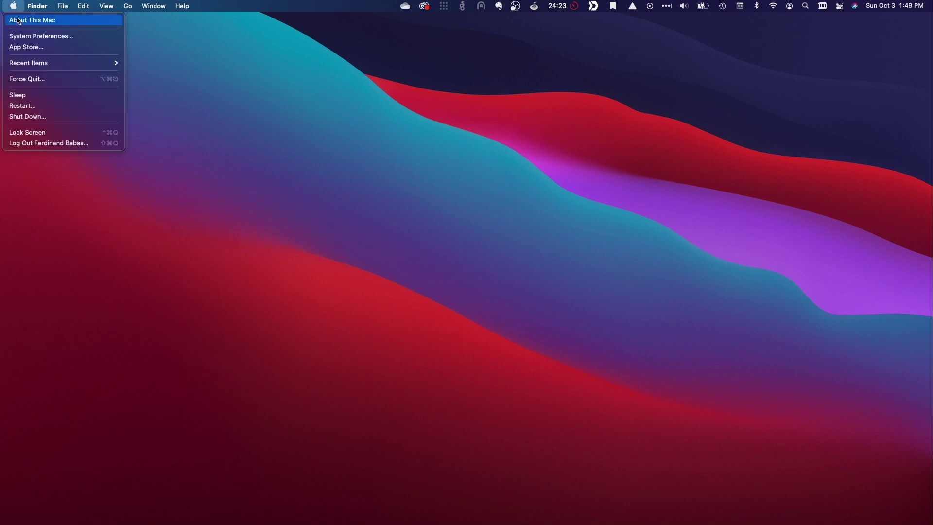
click(24, 36)
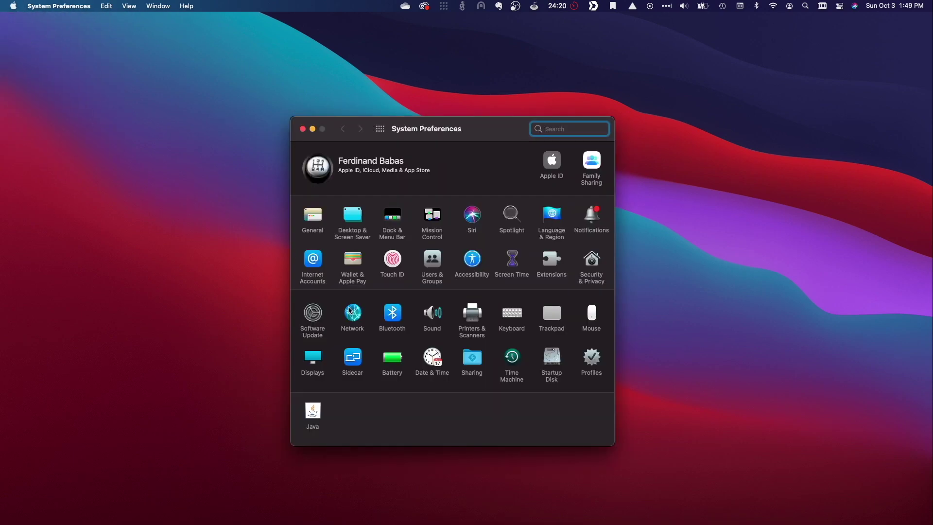
click(351, 312)
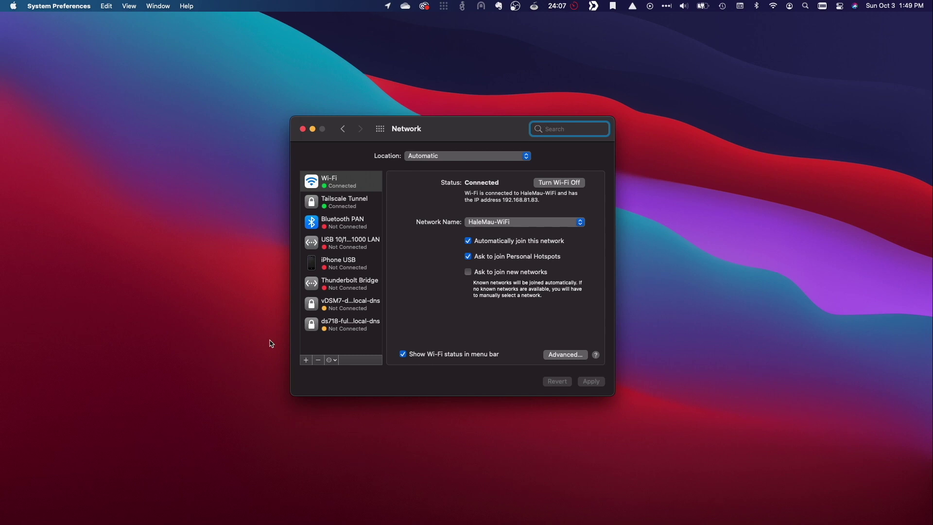
Add a VPN service of type L2TP over IPSec named L2TP-IPSEC-VPN.
click(306, 359)
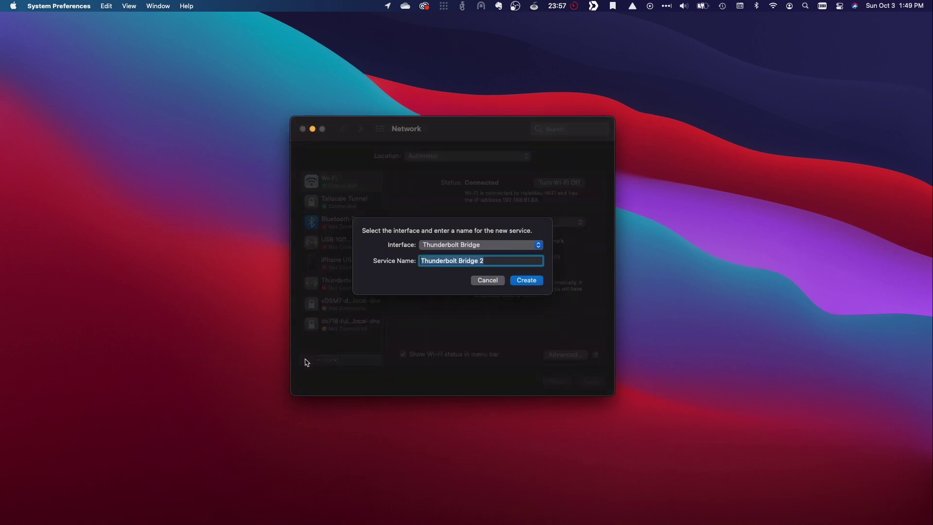
click(447, 248)
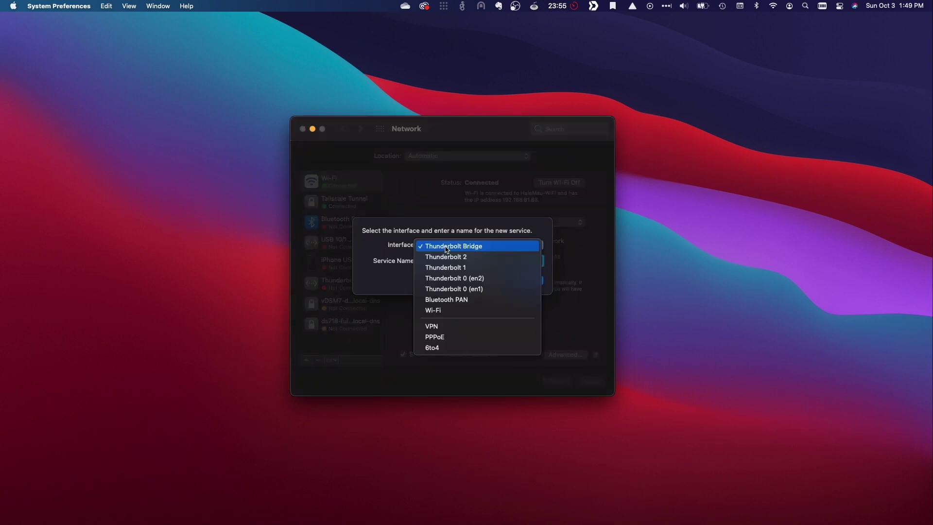
click(442, 329)
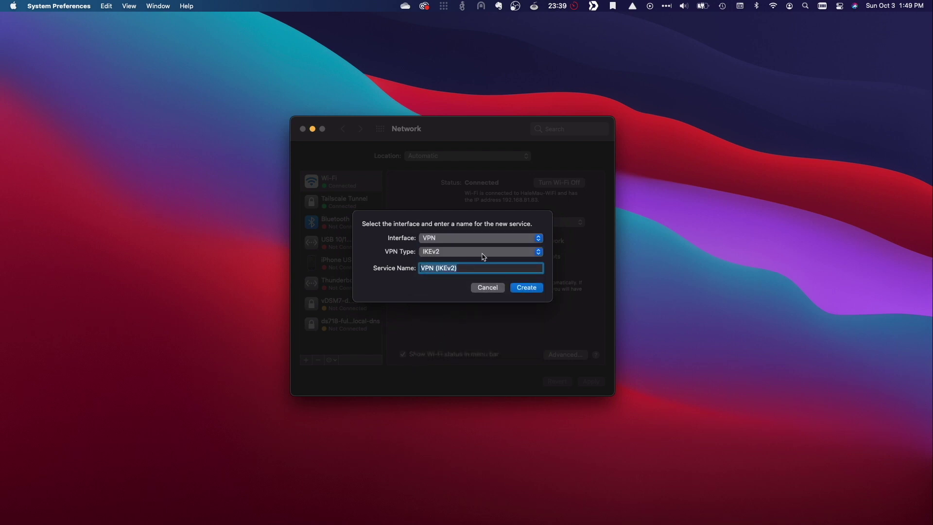
click(487, 250)
click(486, 238)
text(L2)
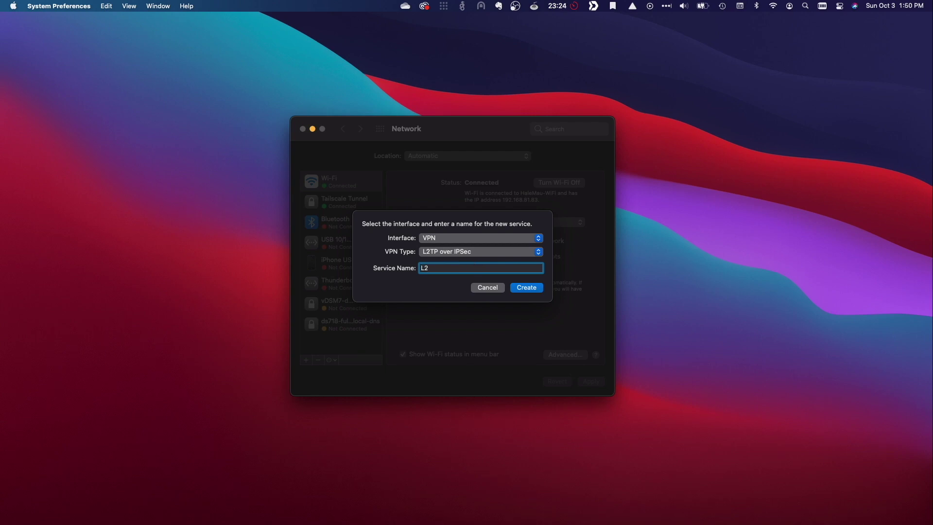
text(TP-IPSEC-VPN)
click(524, 288)
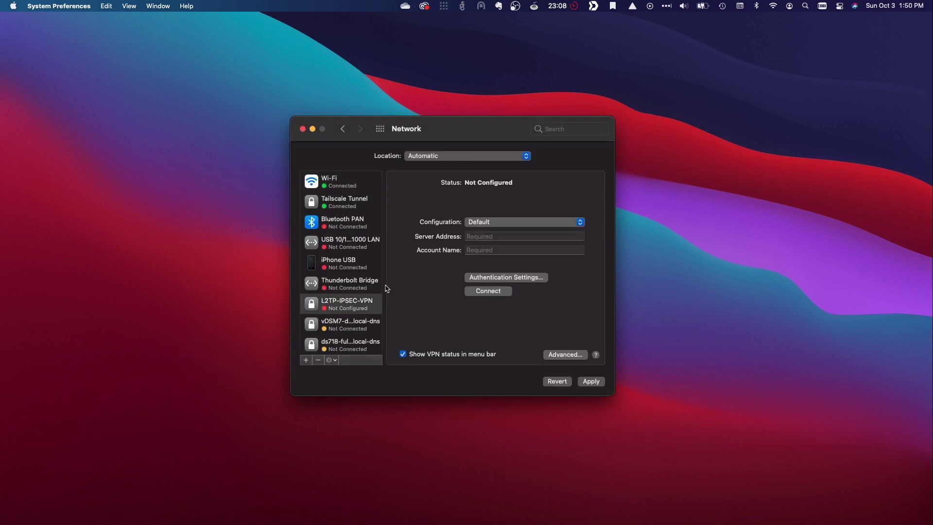
Set the server address to datt-vpnserver.synology.me and enter the VPN account name.
click(350, 304)
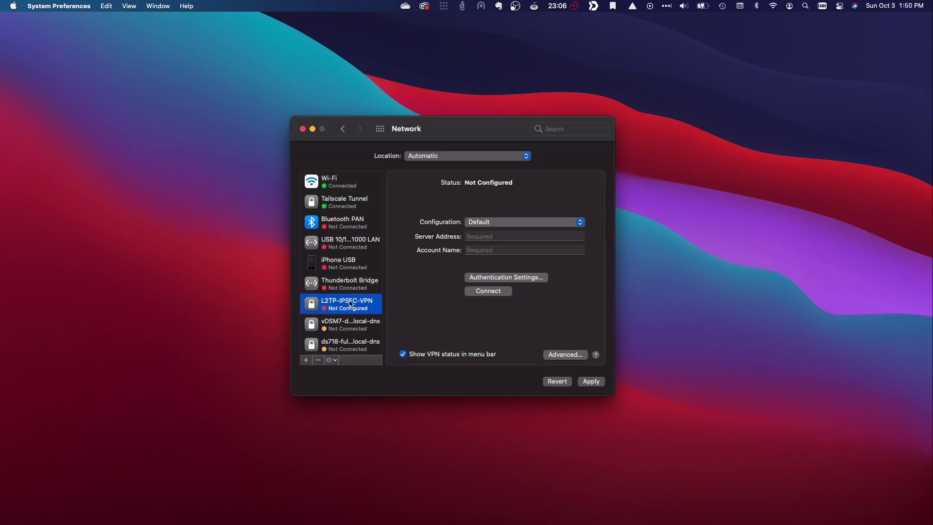
click(479, 237)
text(datt-vpnserver.synology.me)
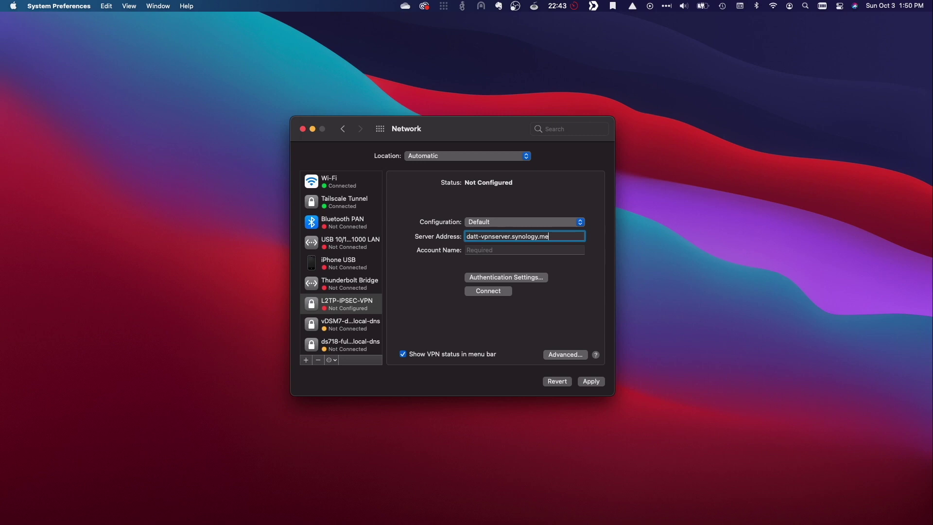
key(Tab)
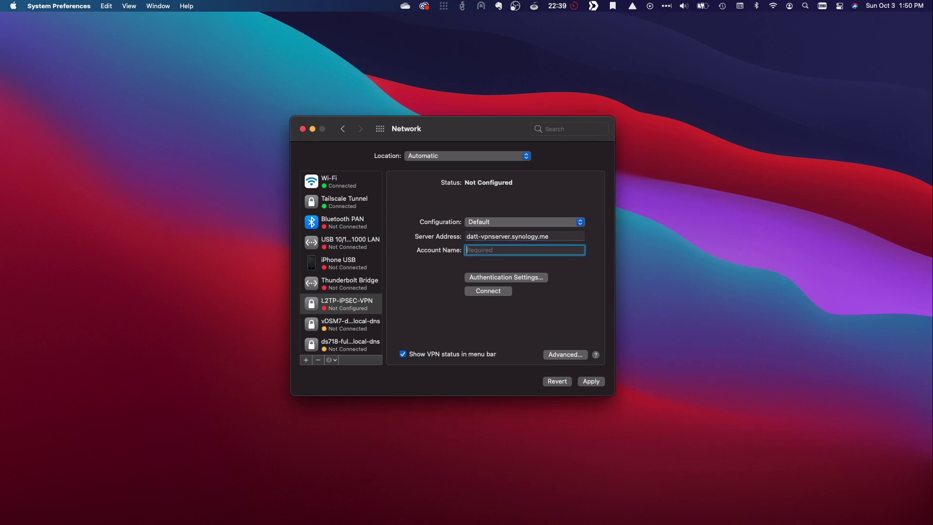
text(vpnuser)
Enter the VPN password and shared secret, confirm the advanced options, and apply the configuration.
click(504, 276)
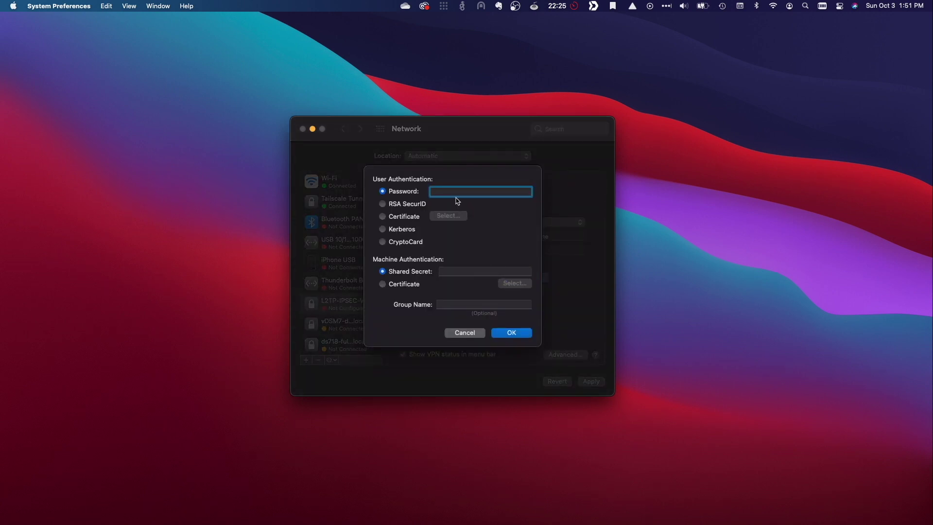
text(••••••••••)
click(453, 271)
text(•••••••••)
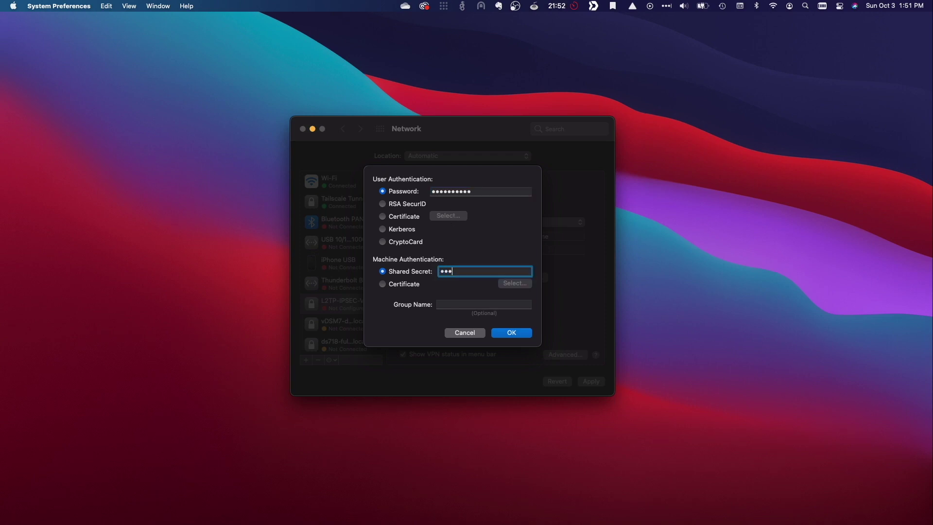
click(512, 335)
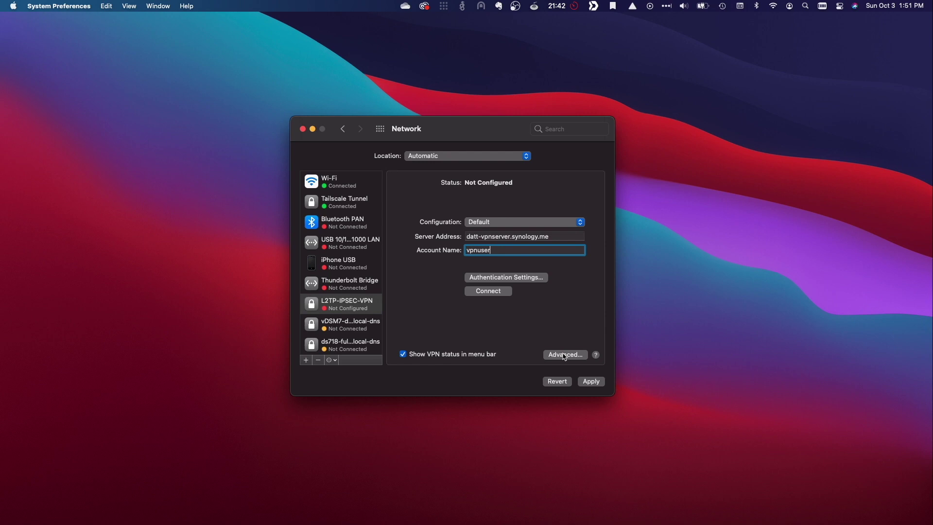
click(564, 355)
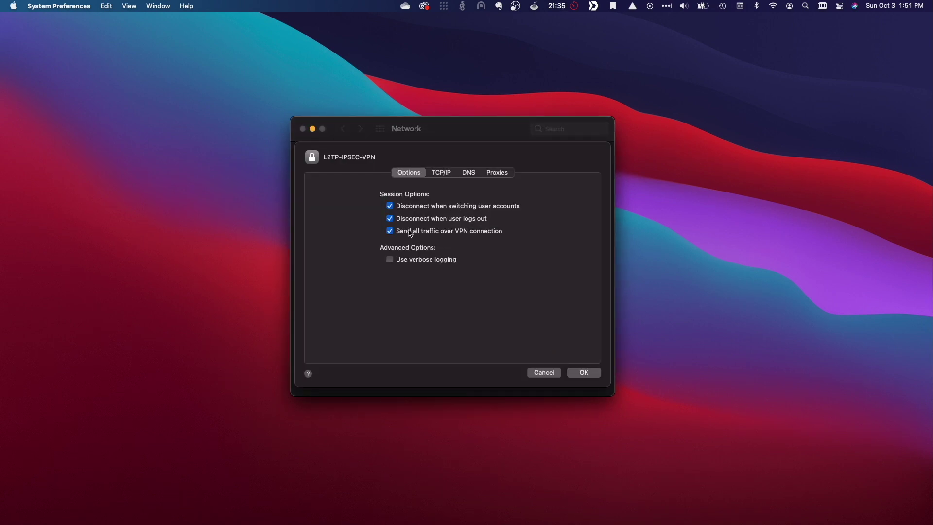
click(577, 377)
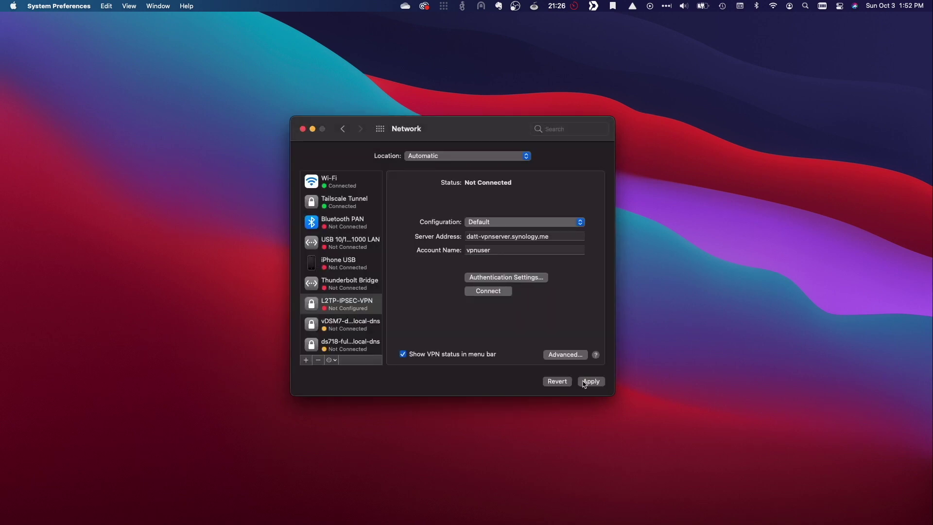
click(584, 383)
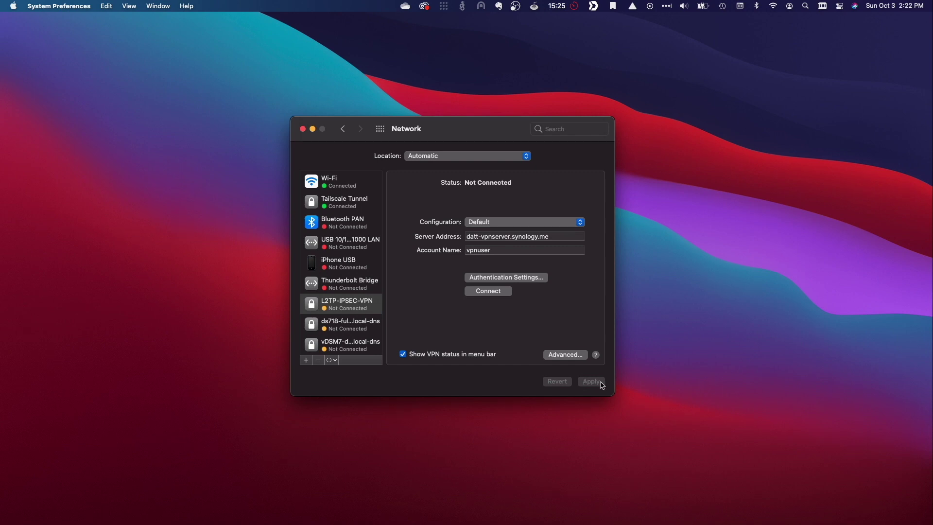
Join the iPhone personal hotspot from the Wi-Fi menu and connect L2TP-IPSEC-VPN.
click(775, 6)
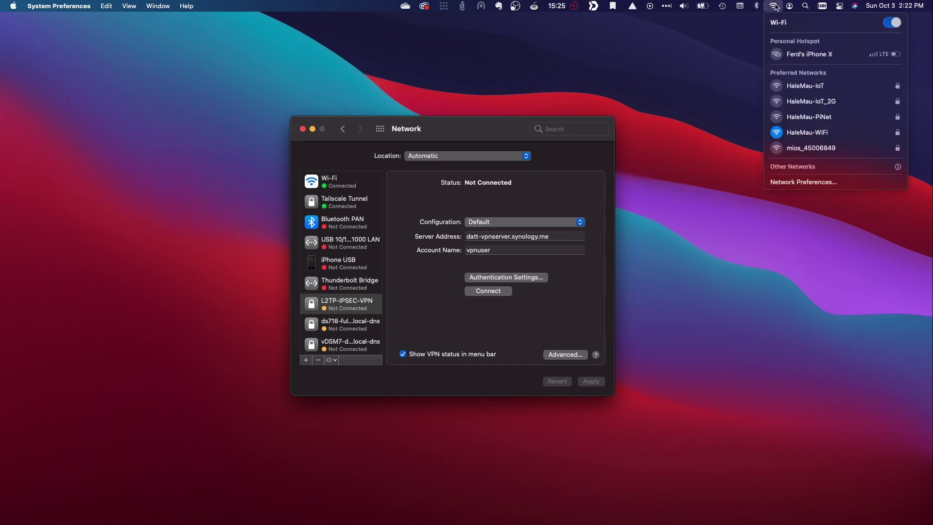
click(786, 55)
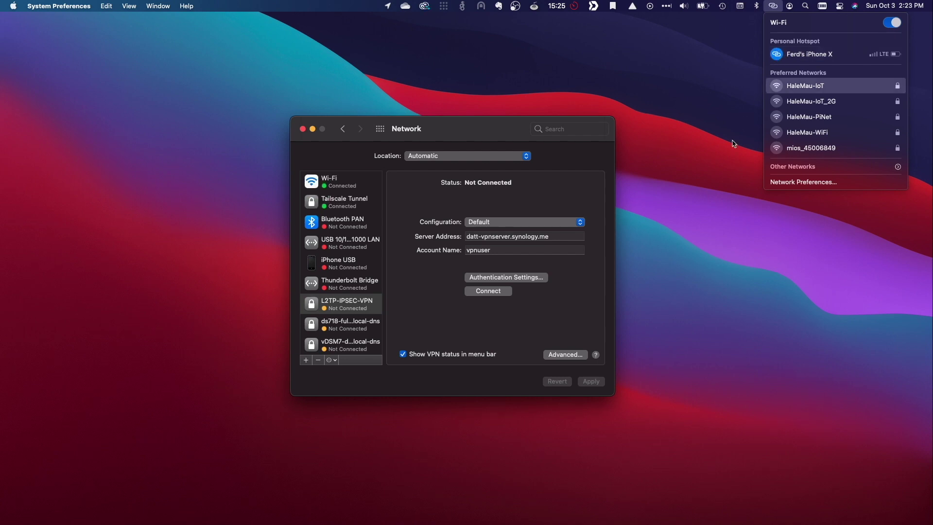
click(585, 292)
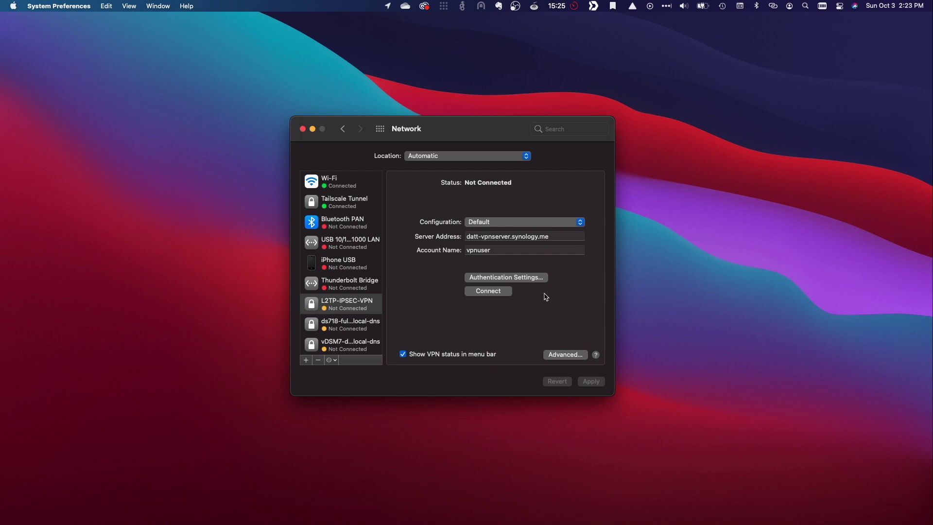
click(502, 294)
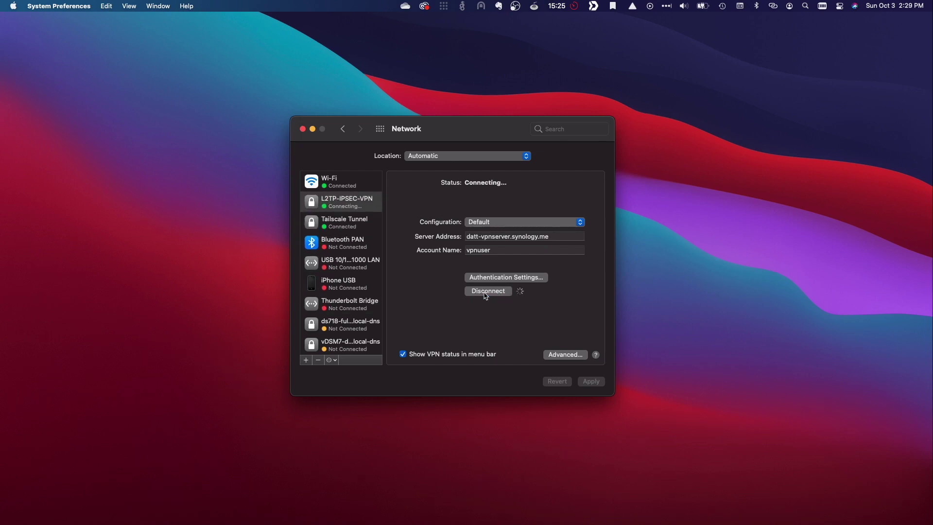
key(ctrl+Left)
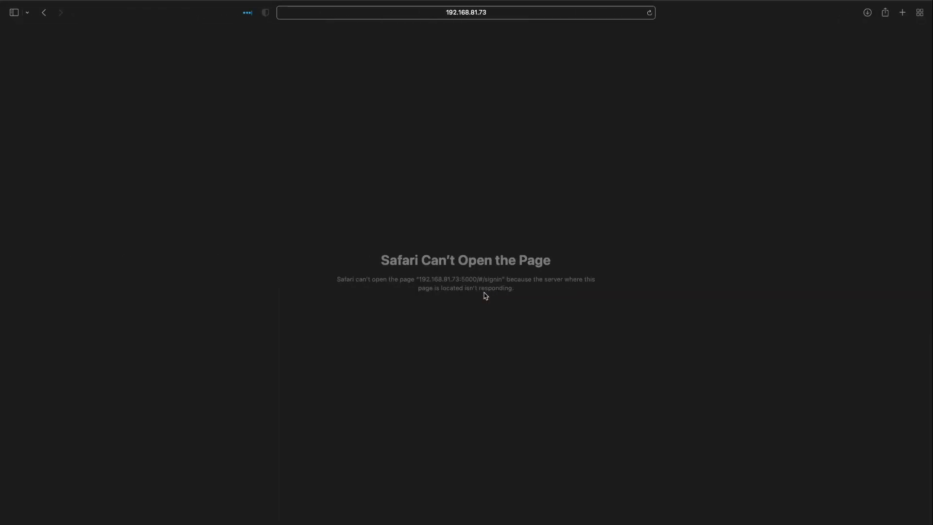
Reload the 192.168.81.73:5000 page in Safari and sign in with the admin username and password.
click(650, 12)
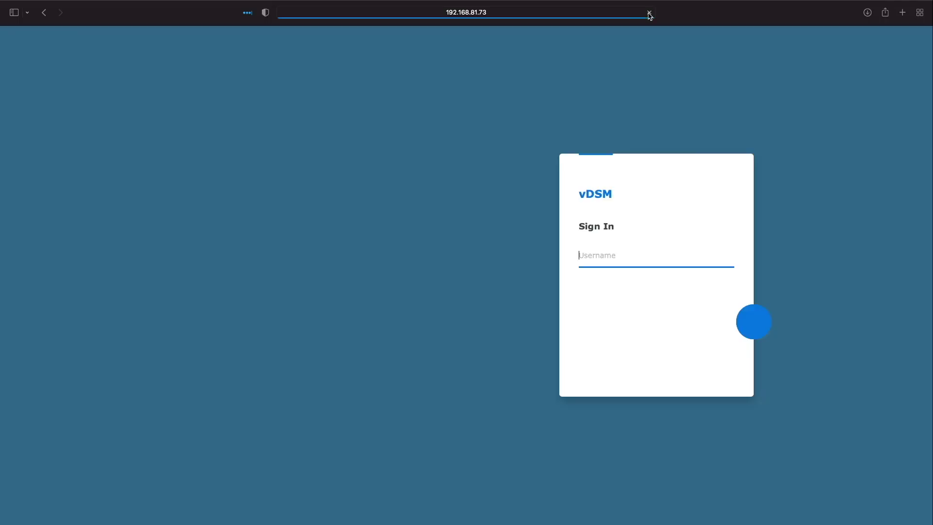
text(dsadmin)
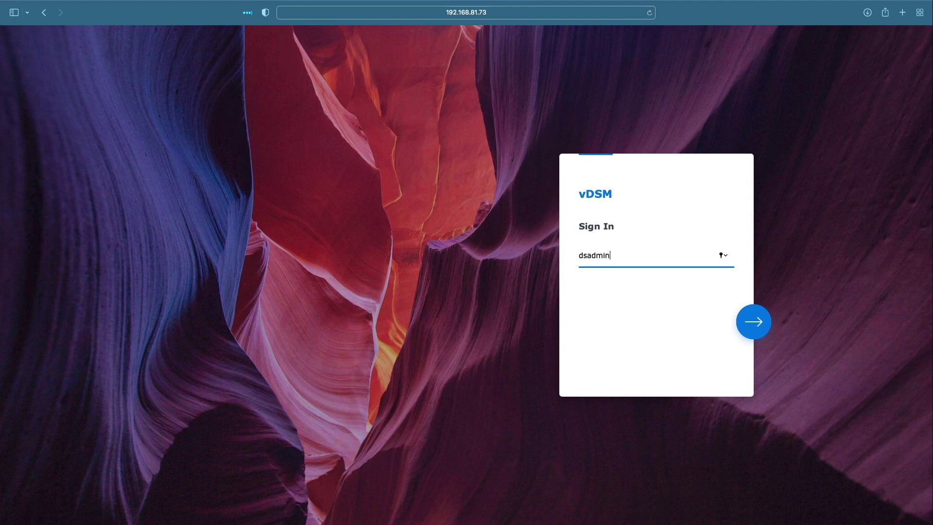
key(Return)
text(********)
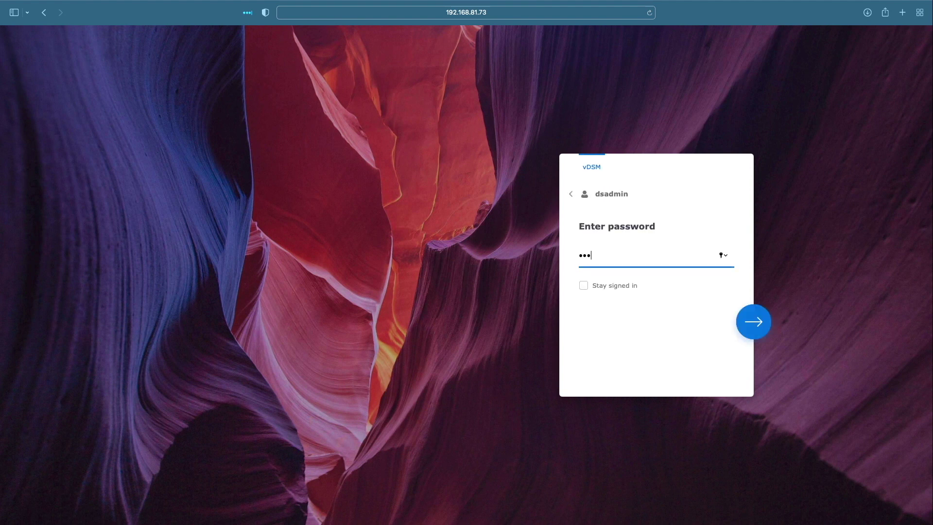
key(Return)
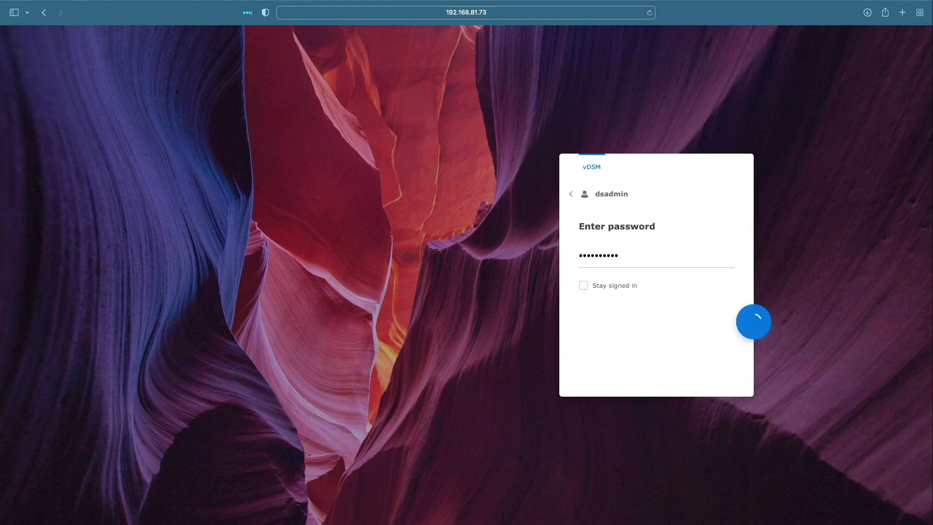